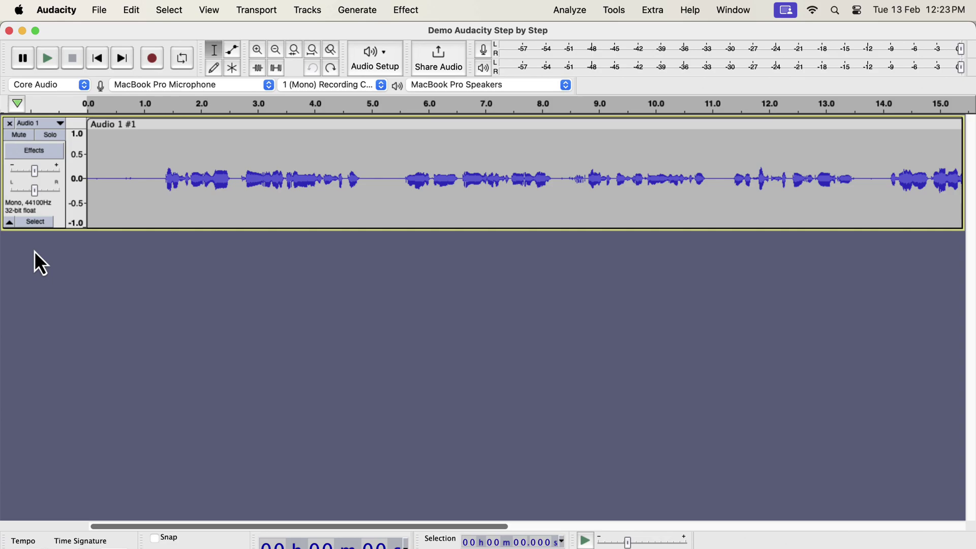
- Play the voice recording from about 1 second, then stop playback
{"action": "left_click", "coordinate": [144, 174]}
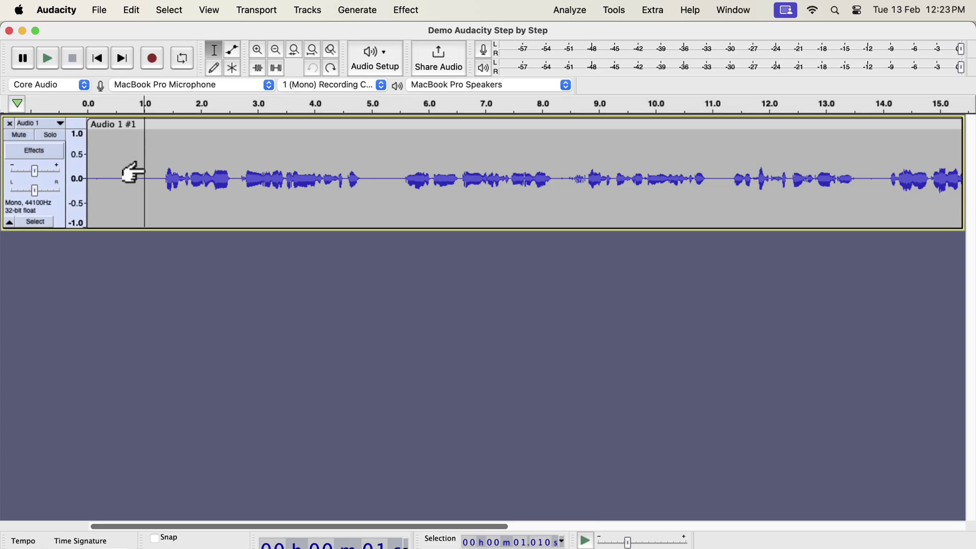
{"action": "left_click", "coordinate": [50, 65]}
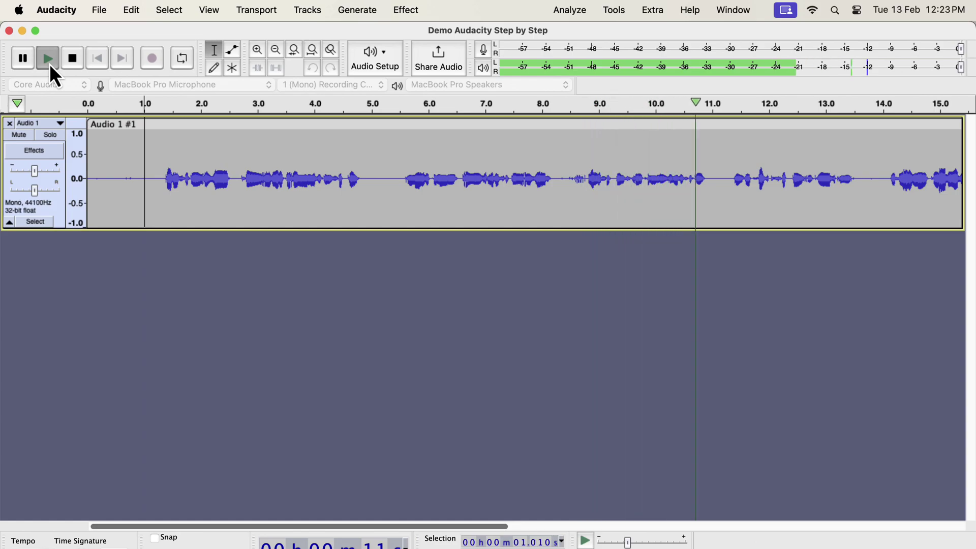
{"action": "key", "text": "space"}
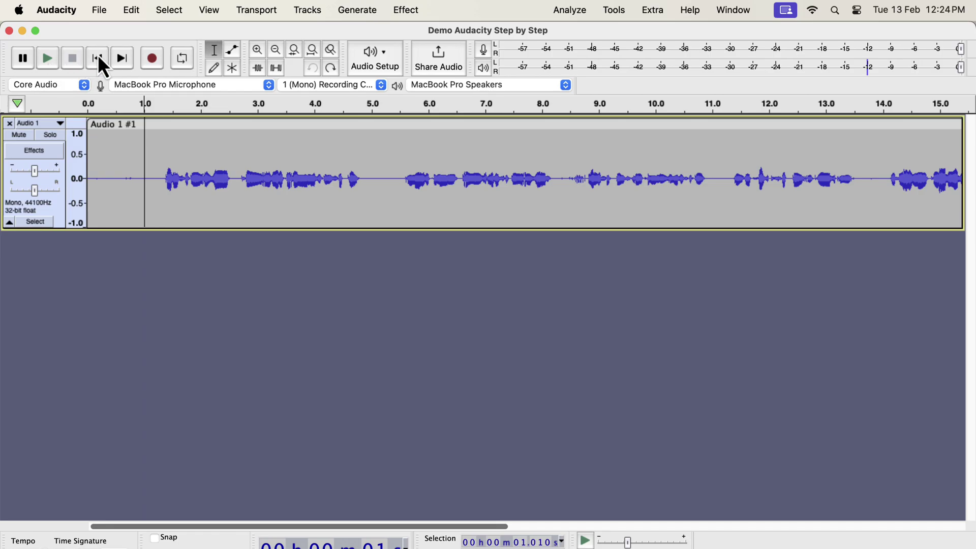
- Select the entire voice clip and bring up the Normalize effect
{"action": "double_click", "coordinate": [169, 171]}
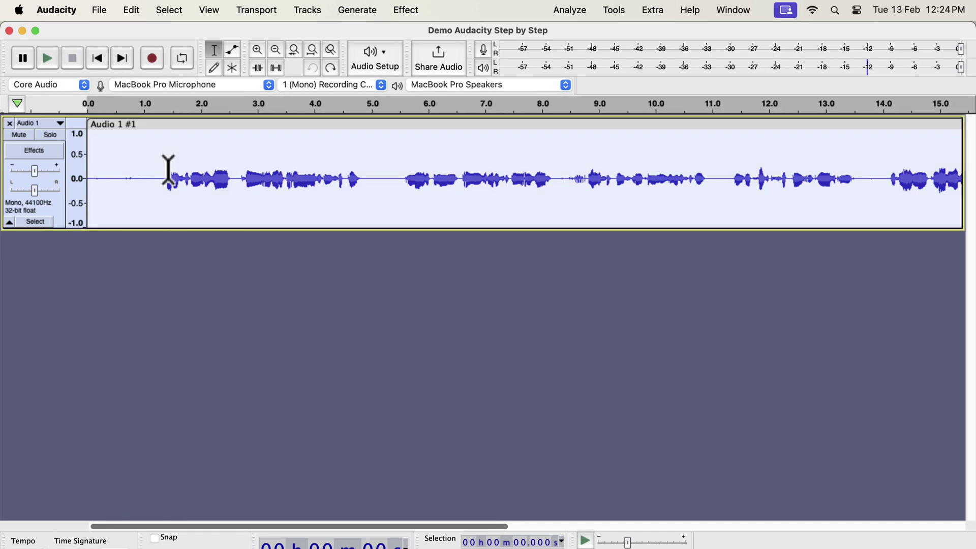
{"action": "left_click", "coordinate": [407, 10]}
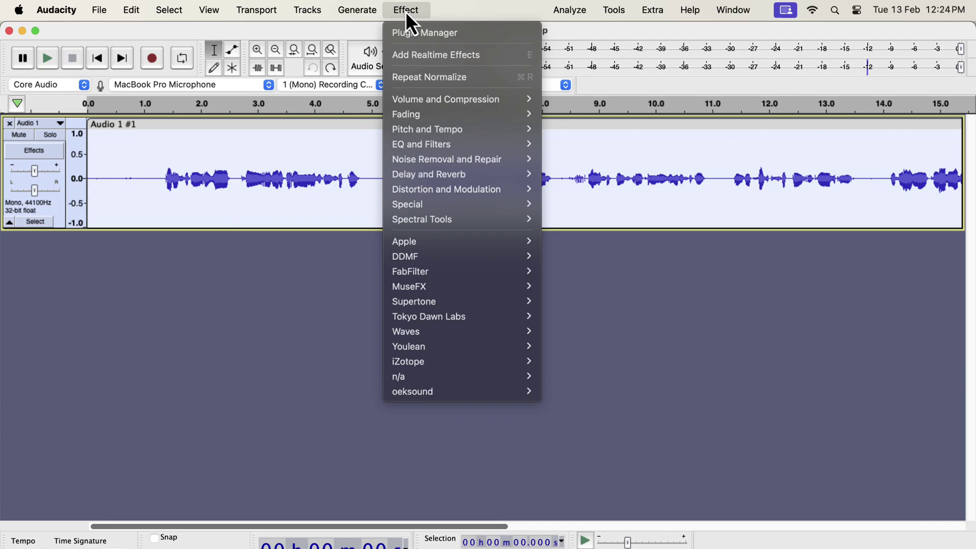
{"action": "mouse_move", "coordinate": [419, 99]}
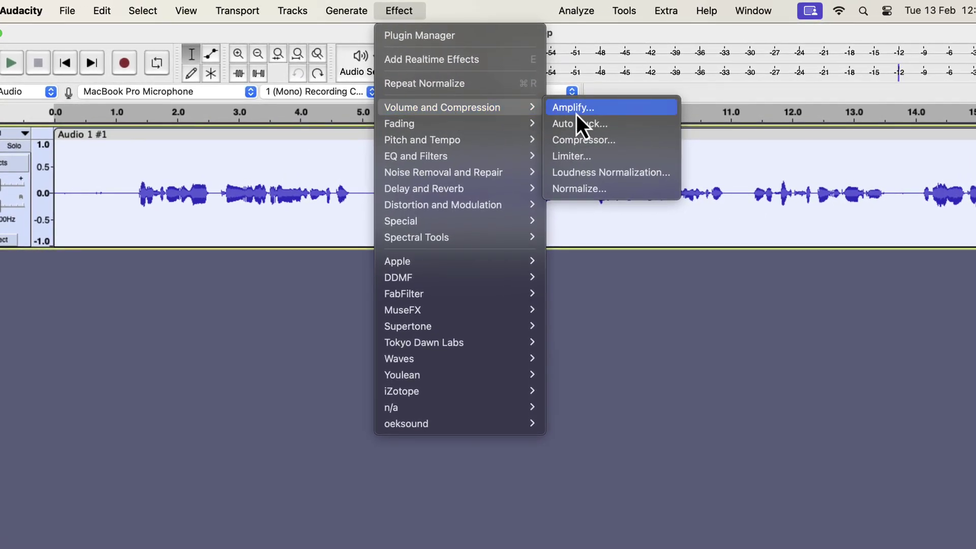
{"action": "left_click", "coordinate": [626, 191]}
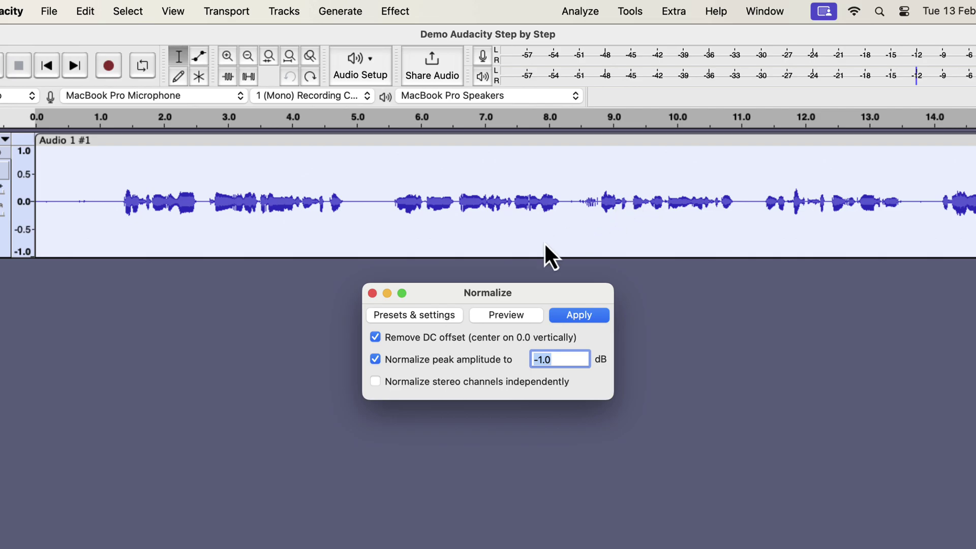
{"action": "left_click", "coordinate": [404, 318]}
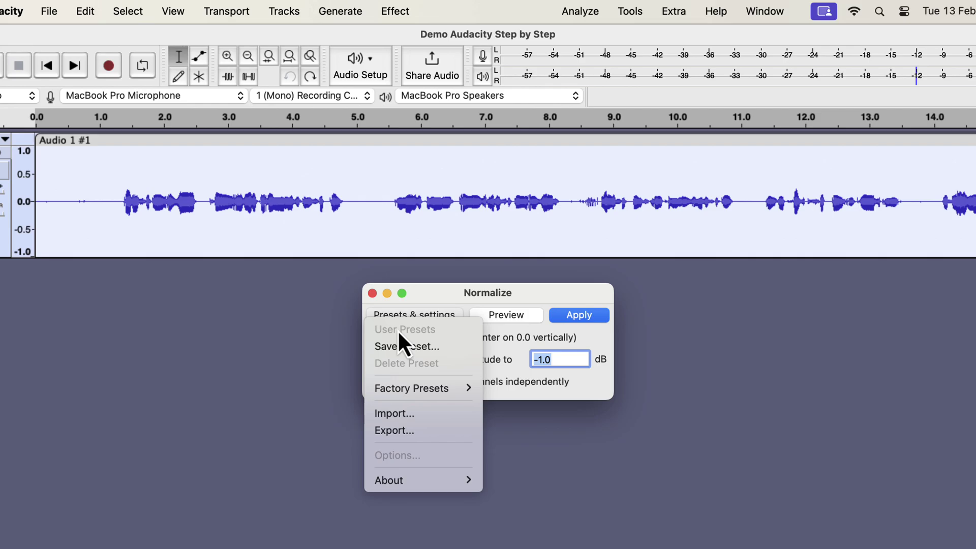
{"action": "mouse_move", "coordinate": [423, 388]}
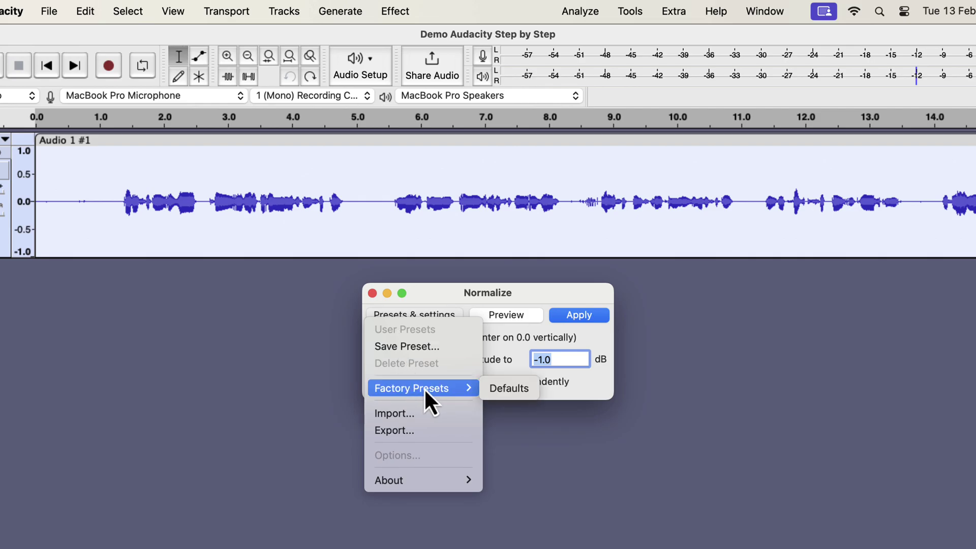
{"action": "left_click", "coordinate": [519, 388]}
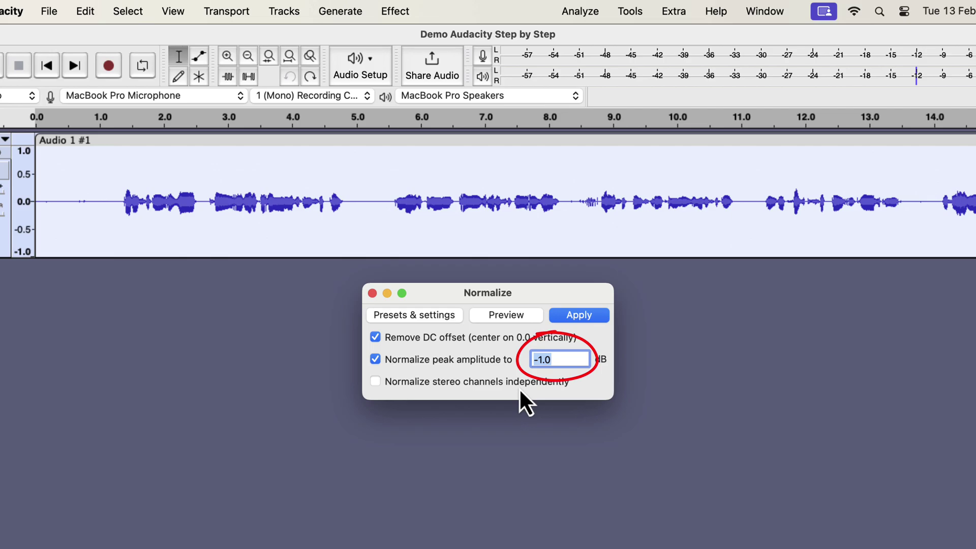
- Apply the -1.0 dB normalization, then select the quiet gaps near 1 and 5 seconds
{"action": "left_click", "coordinate": [580, 318]}
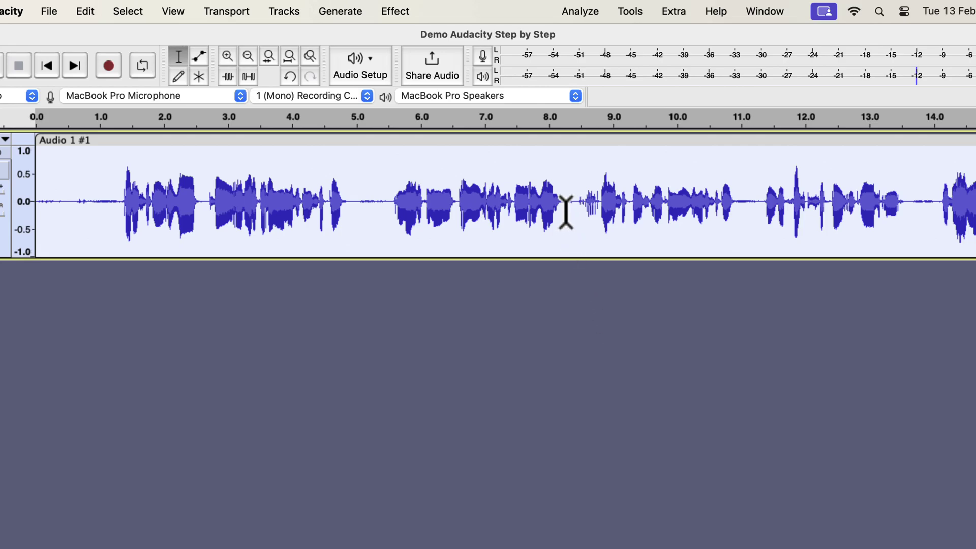
{"action": "scroll", "coordinate": [566, 211], "scroll_direction": "right", "scroll_amount": 15}
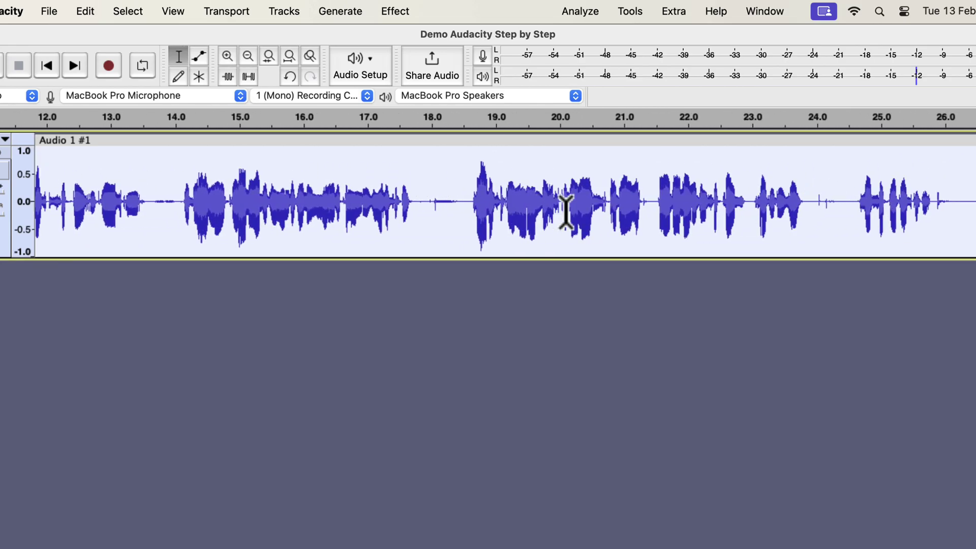
{"action": "scroll", "coordinate": [564, 210], "scroll_direction": "left", "scroll_amount": 15}
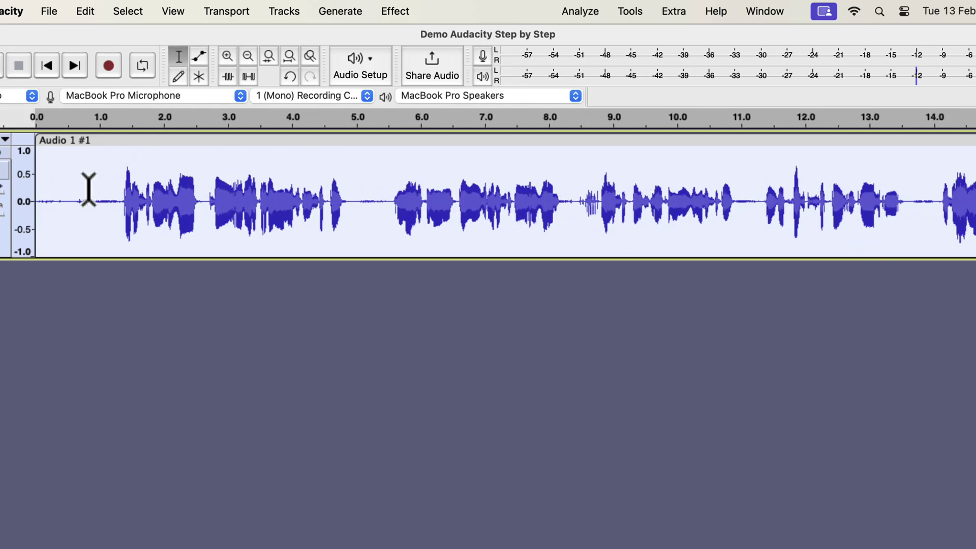
{"action": "left_click_drag", "start_coordinate": [89, 194], "coordinate": [116, 206]}
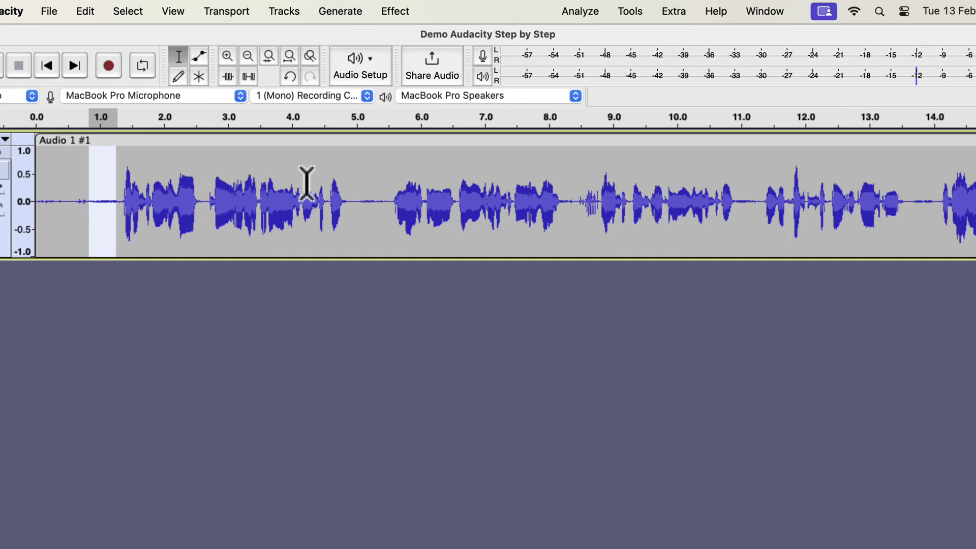
{"action": "left_click_drag", "start_coordinate": [357, 191], "coordinate": [386, 201]}
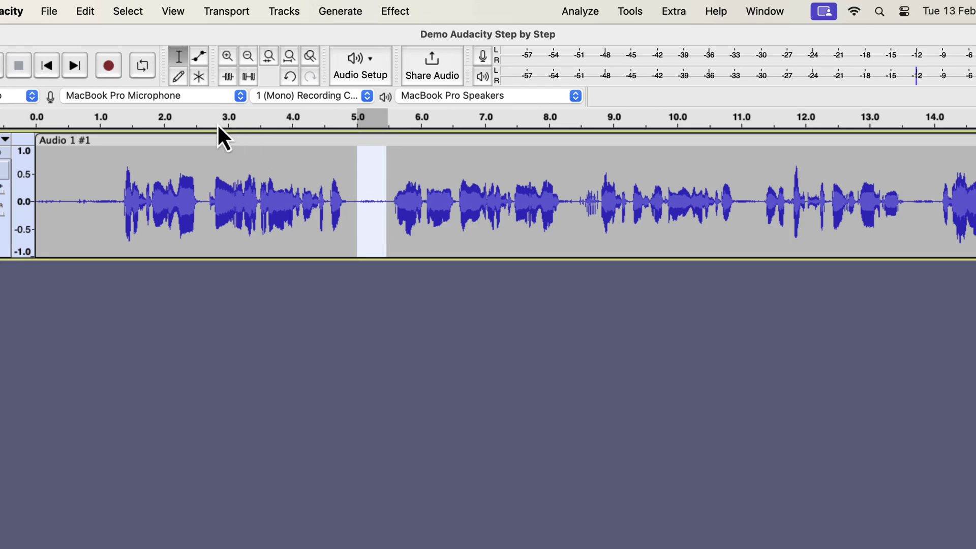
- Undo the normalization and reopen the Normalize effect
{"action": "left_click", "coordinate": [86, 12]}
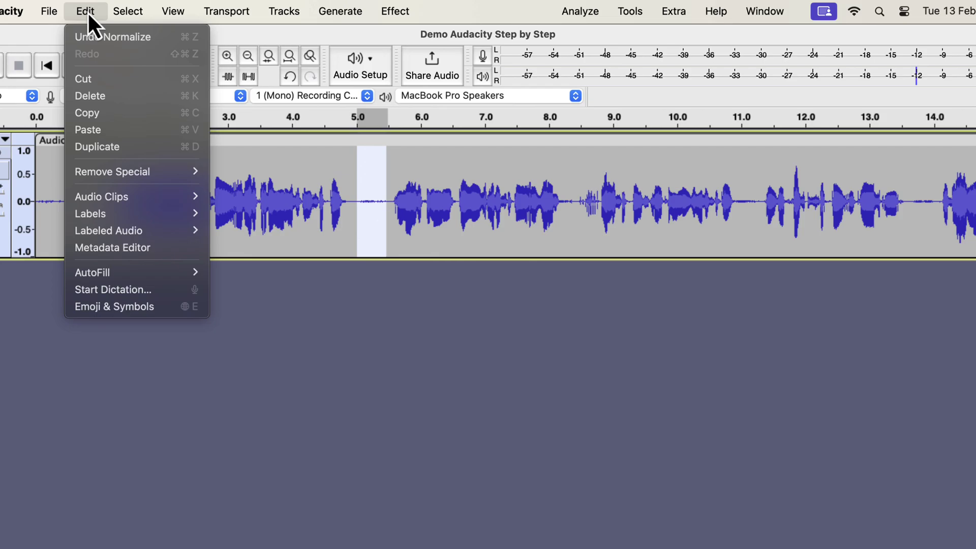
{"action": "left_click", "coordinate": [172, 39]}
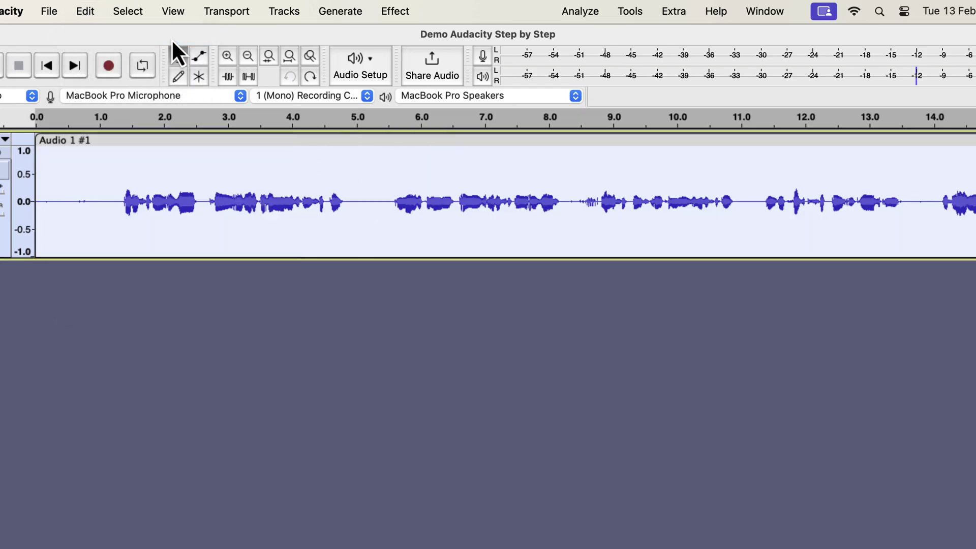
{"action": "left_click", "coordinate": [400, 11]}
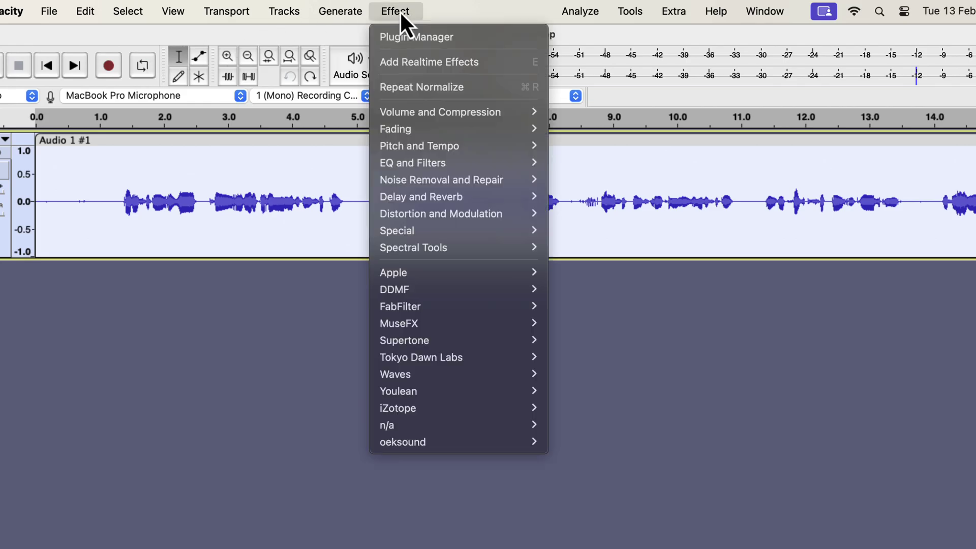
{"action": "mouse_move", "coordinate": [480, 111]}
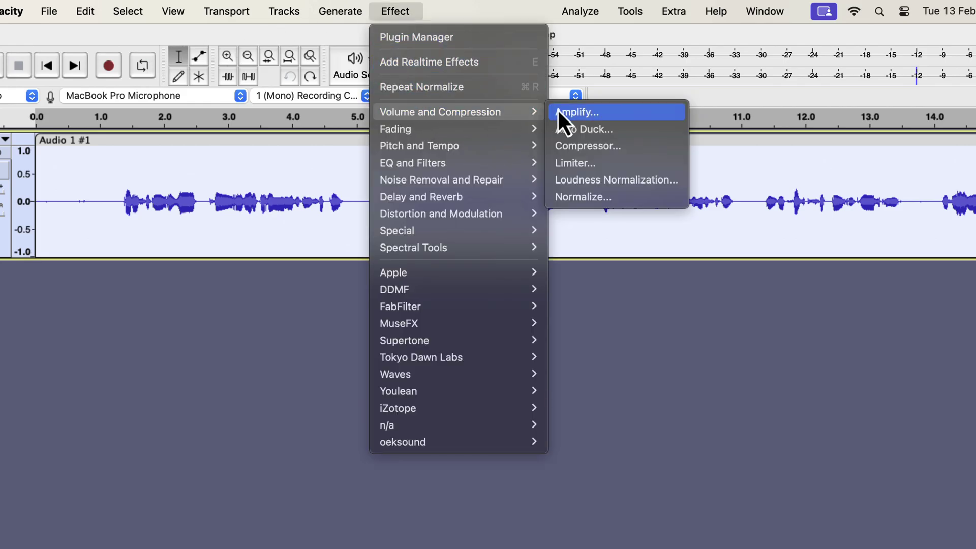
{"action": "left_click", "coordinate": [581, 200]}
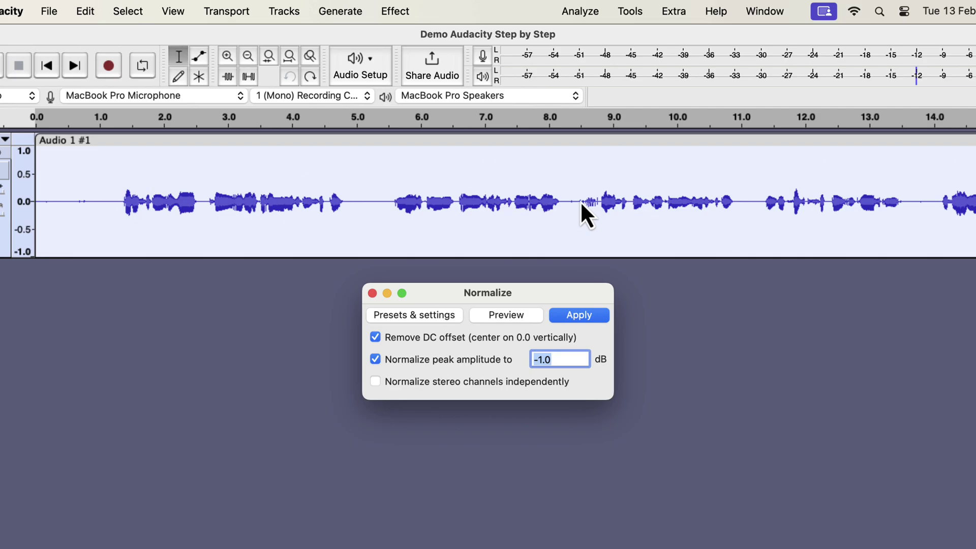
- Change the Normalize peak amplitude target to -3 dB
{"action": "left_click", "coordinate": [542, 360]}
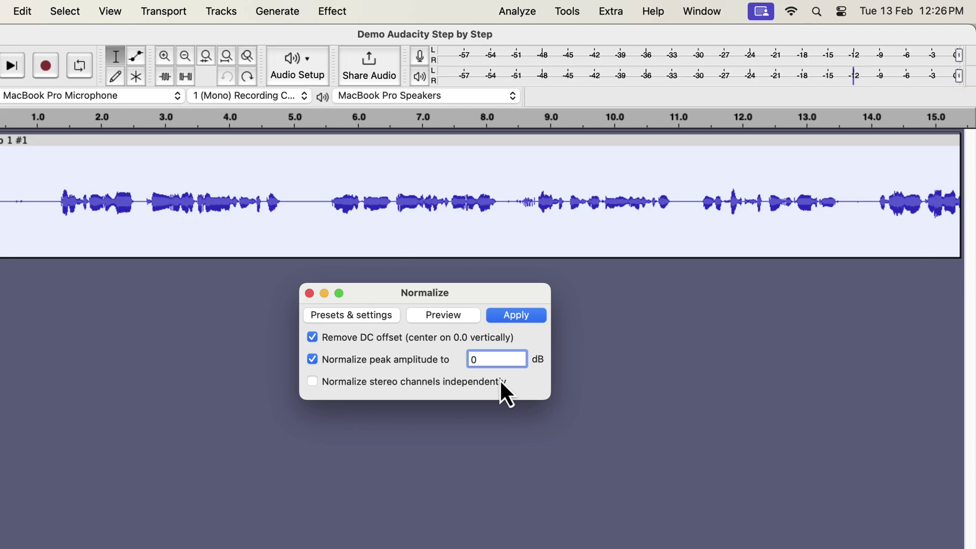
{"action": "key", "text": "BackSpace"}
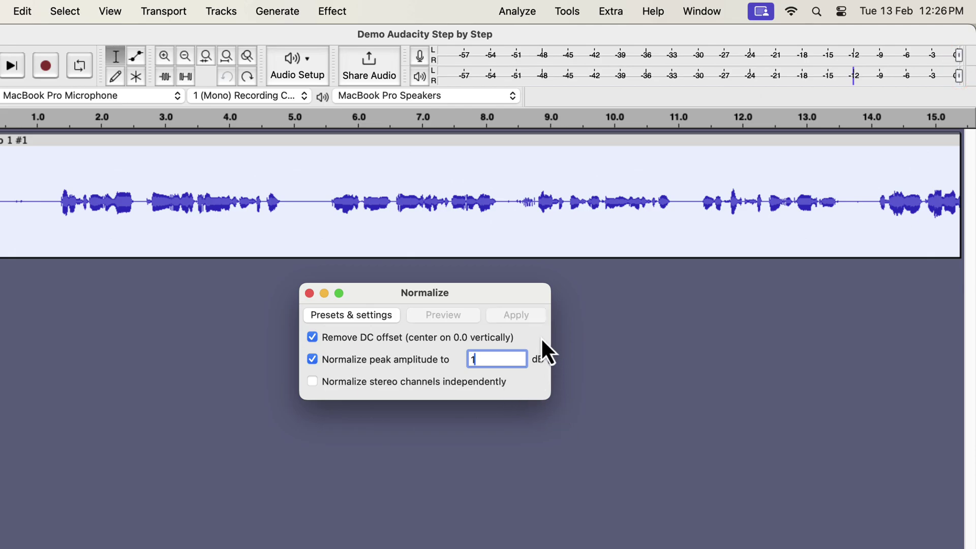
{"action": "type", "text": "1"}
{"action": "key", "text": "BackSpace"}
{"action": "type", "text": "0"}
{"action": "key", "text": "BackSpace"}
{"action": "type", "text": "-3"}
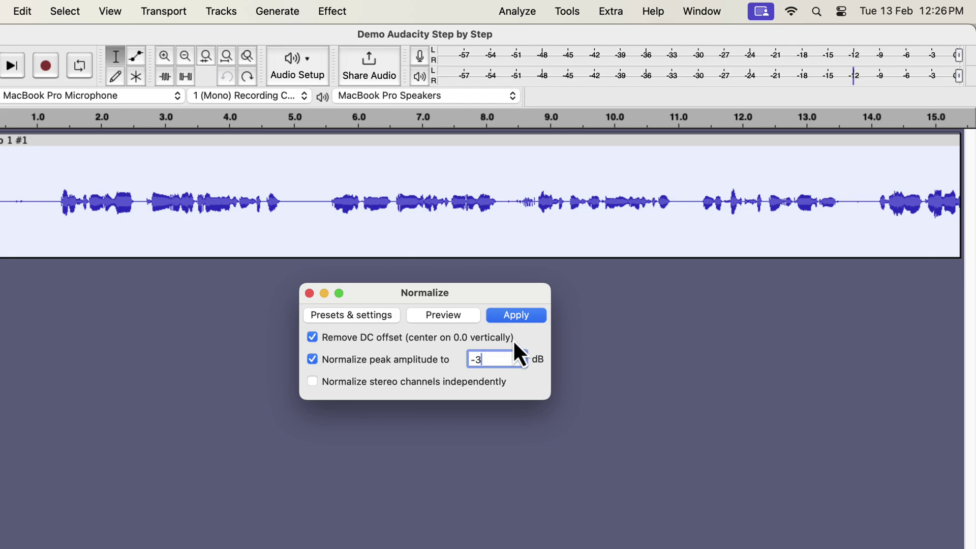
- Apply the -3 dB normalization and play the voice clip from just before the speech
{"action": "left_click", "coordinate": [539, 320]}
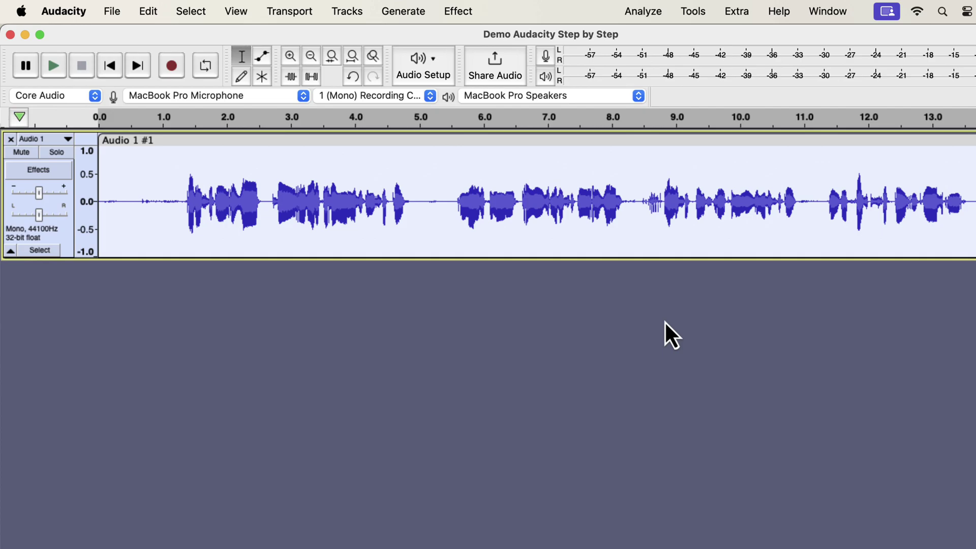
{"action": "left_click", "coordinate": [153, 194]}
{"action": "key", "text": "space"}
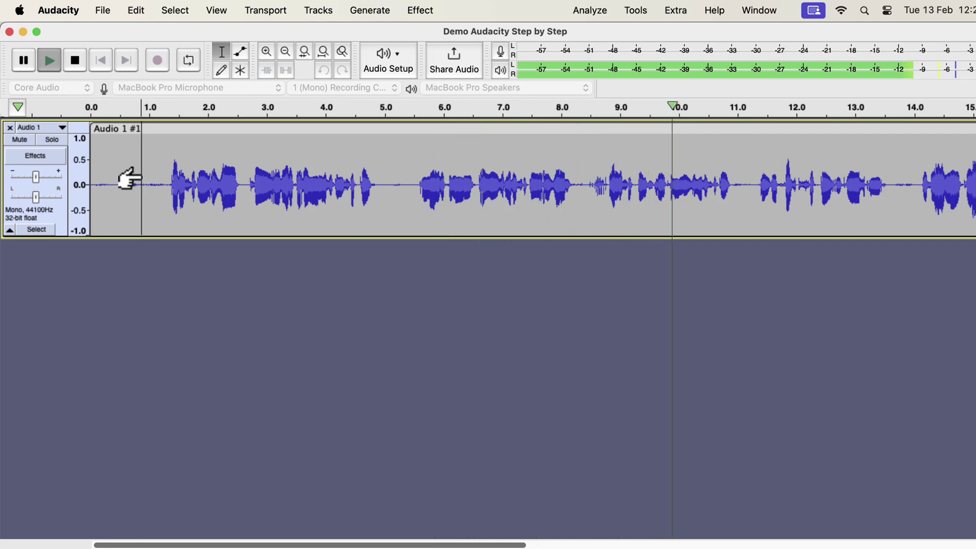
{"action": "key", "text": "space"}
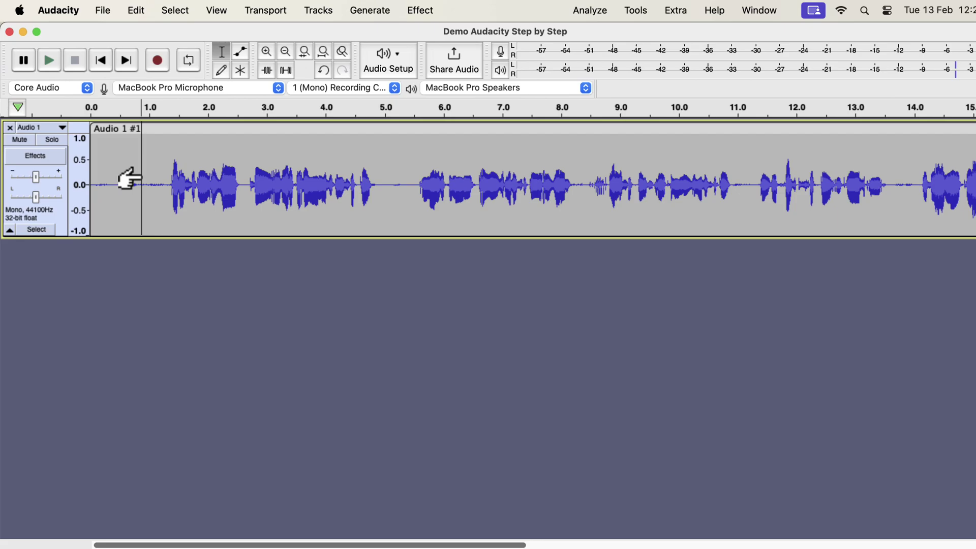
- Switch to the 'normalize test' project and play its first speech section (about 1.2–3.1 s)
{"action": "key", "text": "super+Tab"}
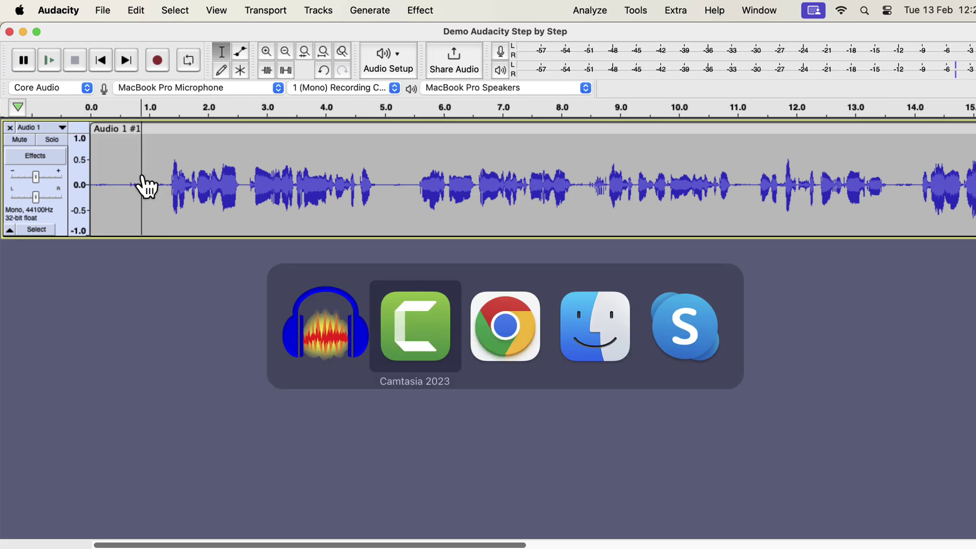
{"action": "key", "text": "super+Tab"}
{"action": "key", "text": "super+Tab"}
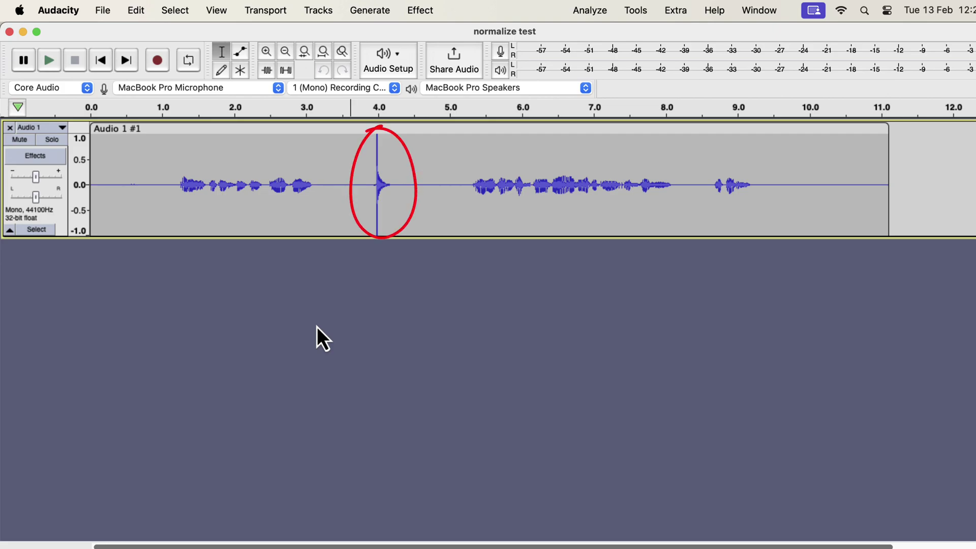
{"action": "left_click_drag", "start_coordinate": [176, 174], "coordinate": [321, 179]}
{"action": "left_click_drag", "start_coordinate": [372, 160], "coordinate": [398, 164]}
{"action": "left_click_drag", "start_coordinate": [171, 185], "coordinate": [307, 191]}
{"action": "key", "text": "space"}
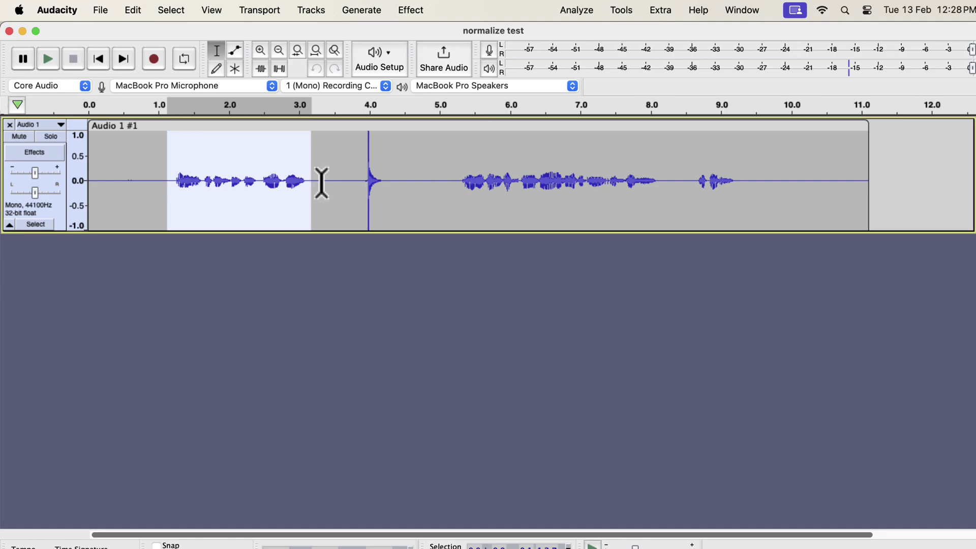
- Play the short spike near 4 seconds repeatedly, then select the entire test clip
{"action": "left_click_drag", "start_coordinate": [360, 164], "coordinate": [381, 164]}
{"action": "key", "text": "space"}
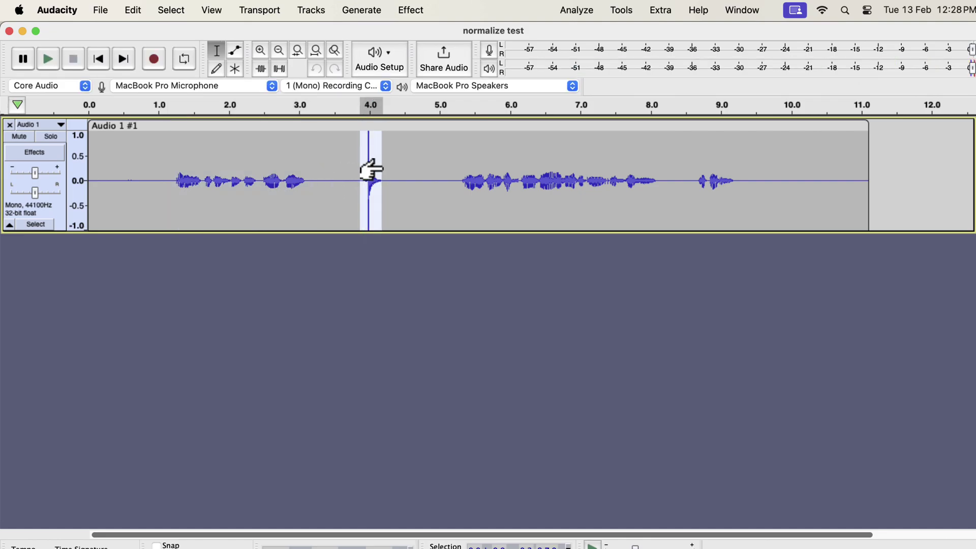
{"action": "key", "text": "space"}
{"action": "key", "text": "space"}
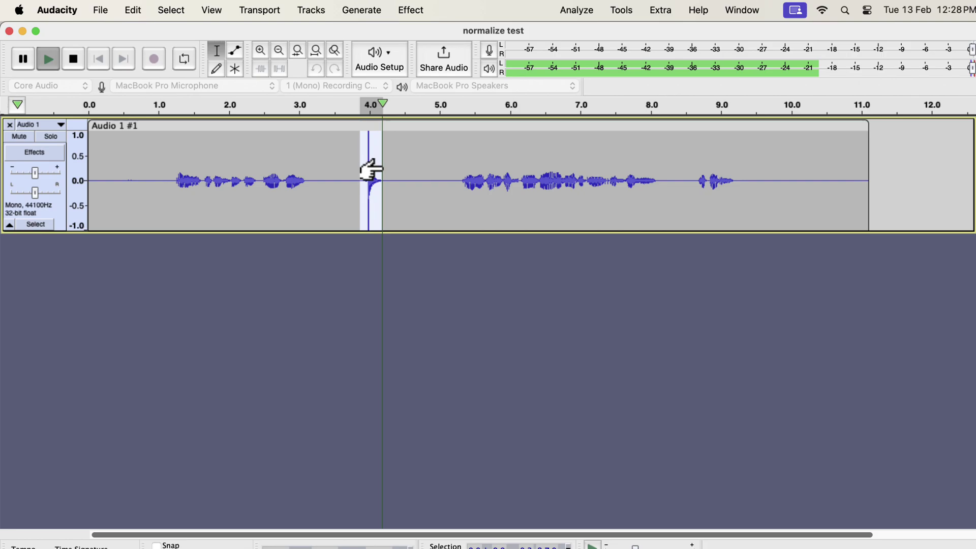
{"action": "key", "text": "space"}
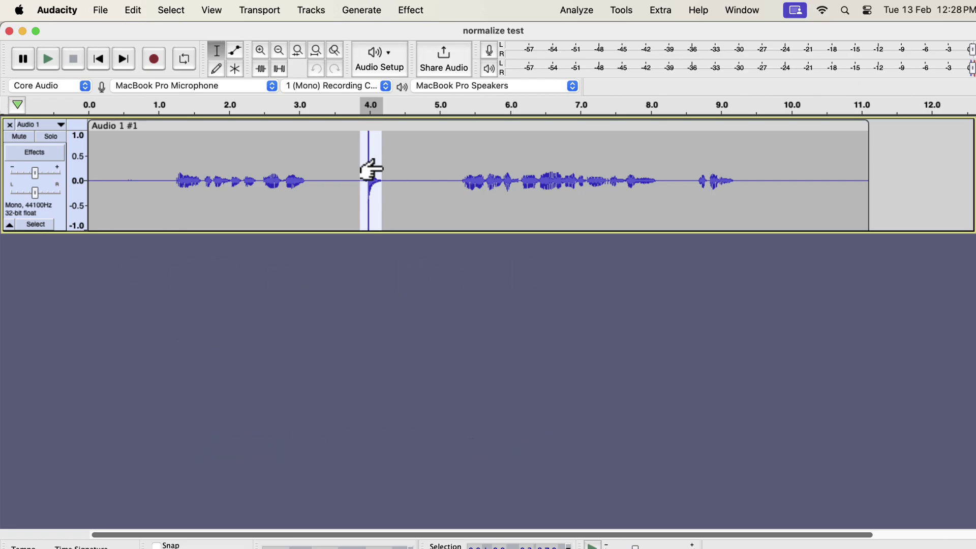
{"action": "double_click", "coordinate": [325, 158]}
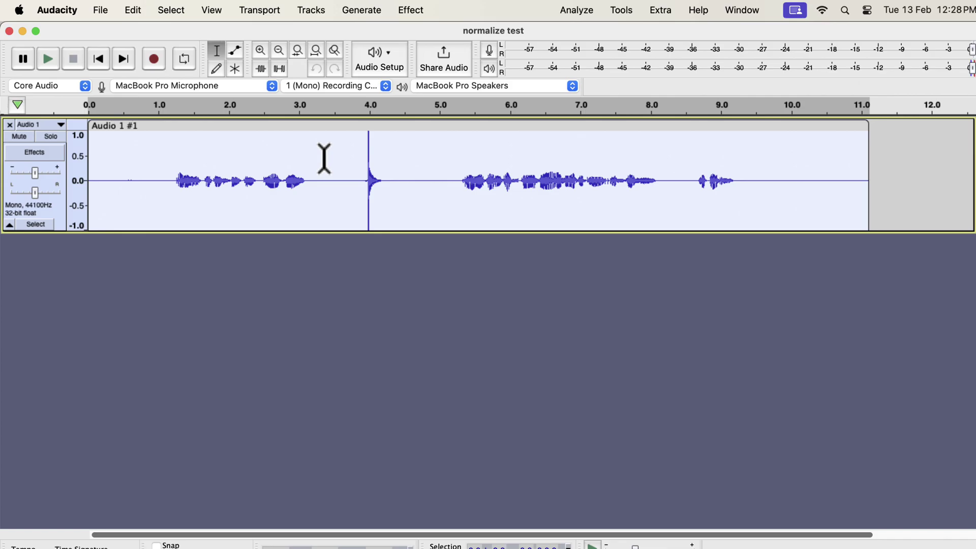
- Apply peak normalization at -3.0 dB to the whole test clip
{"action": "left_click", "coordinate": [415, 11]}
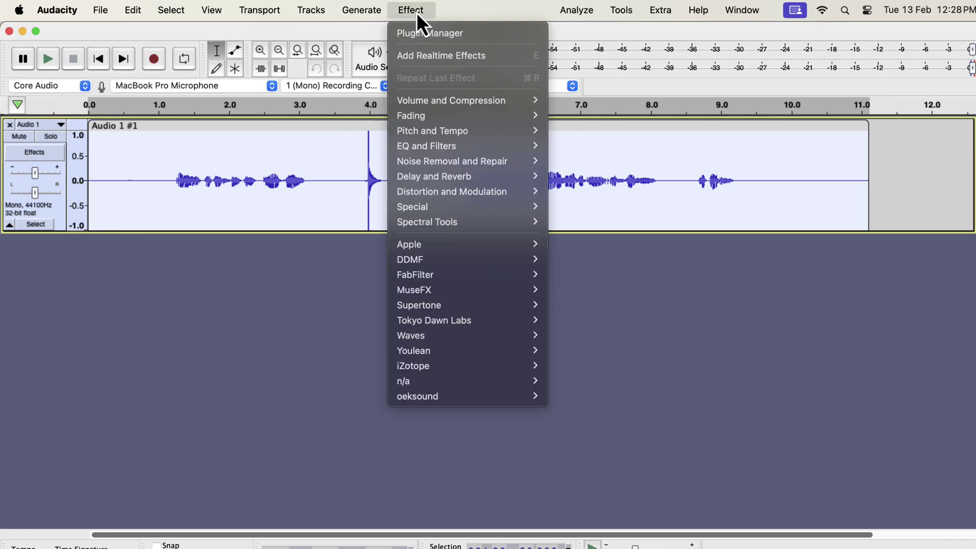
{"action": "mouse_move", "coordinate": [441, 102]}
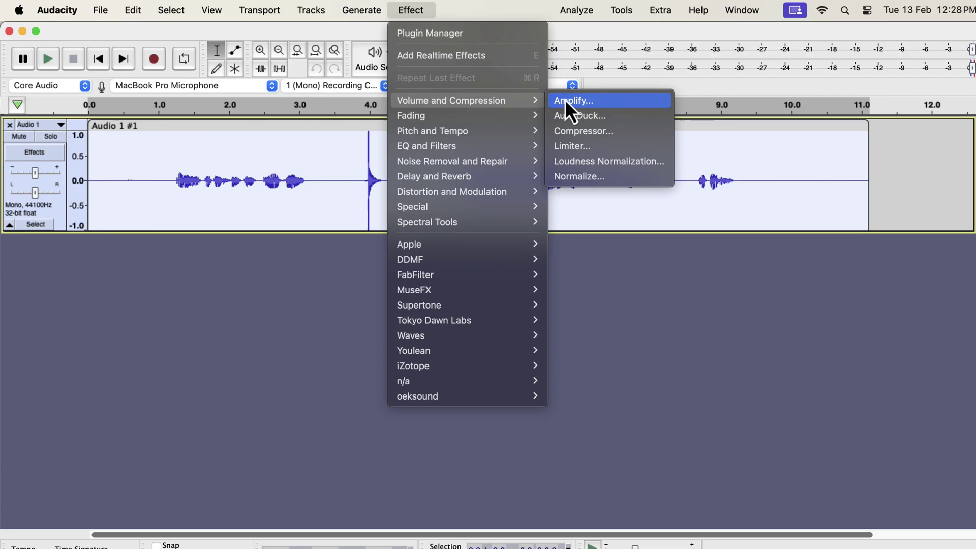
{"action": "left_click", "coordinate": [572, 177]}
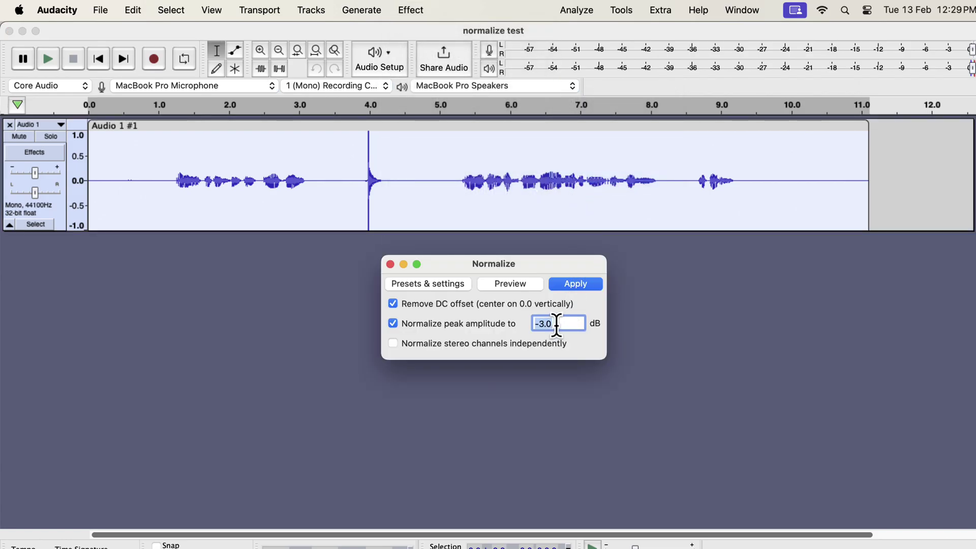
{"action": "left_click", "coordinate": [577, 282]}
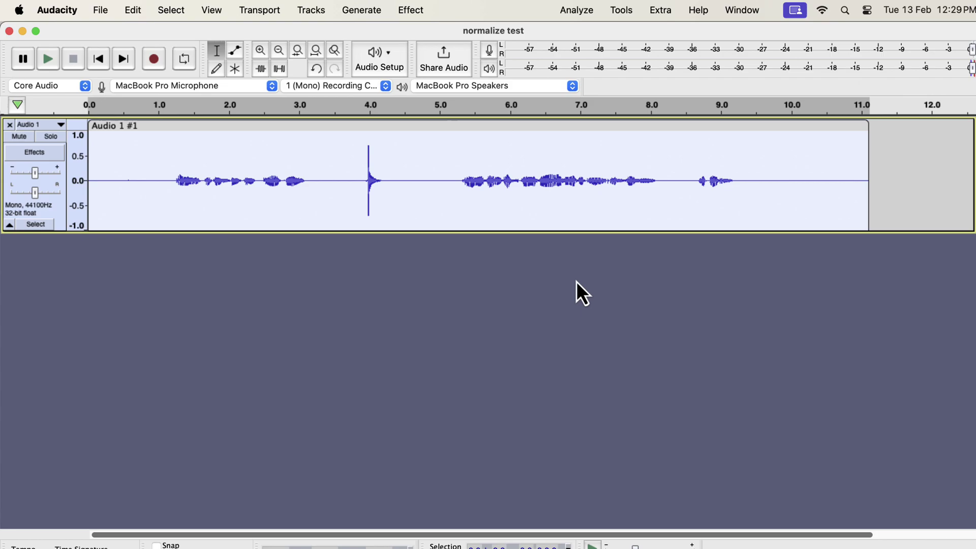
{"action": "left_click_drag", "start_coordinate": [359, 164], "coordinate": [387, 164]}
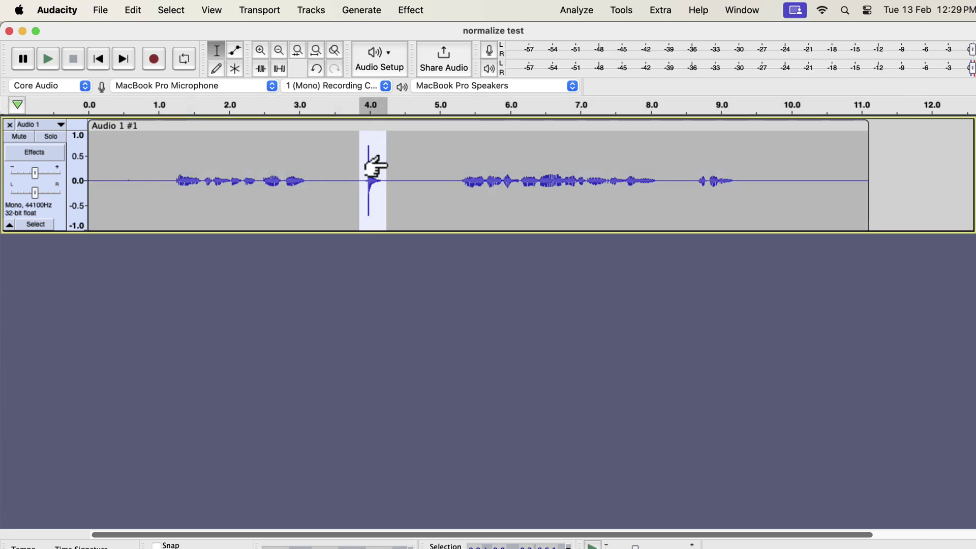
{"action": "key", "text": "space"}
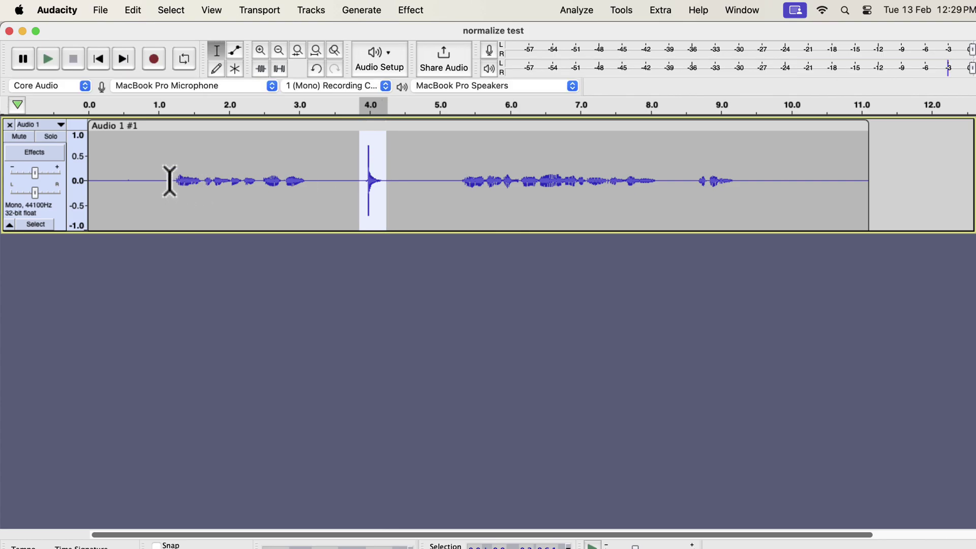
{"action": "left_click_drag", "start_coordinate": [171, 181], "coordinate": [308, 182]}
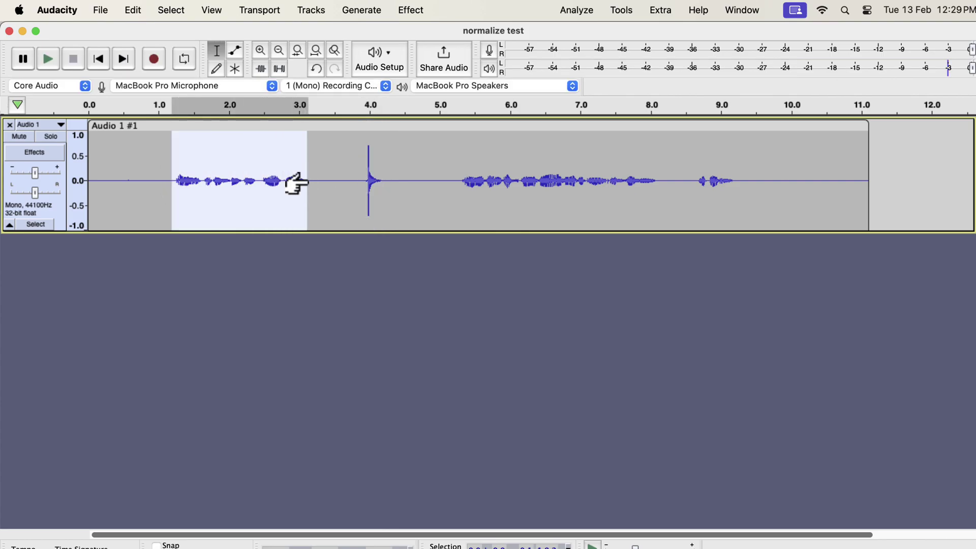
{"action": "key", "text": "space"}
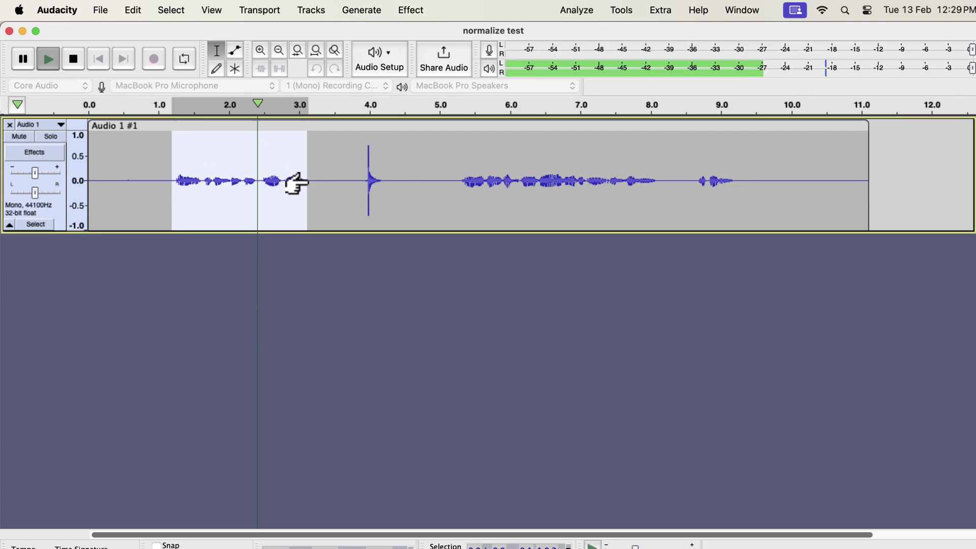
{"action": "key", "text": "space"}
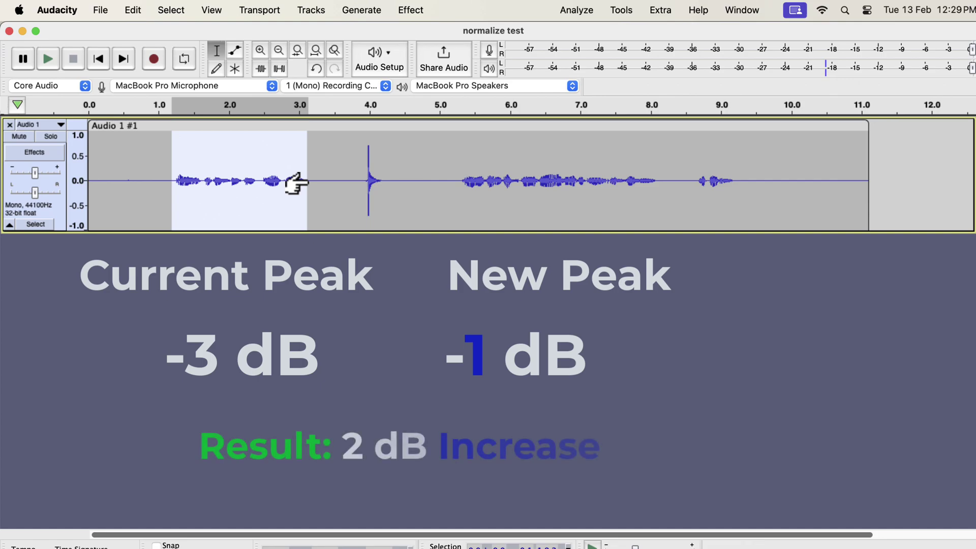
- Select the whole test clip and normalize it again with a -1.0 dB peak target
{"action": "double_click", "coordinate": [340, 170]}
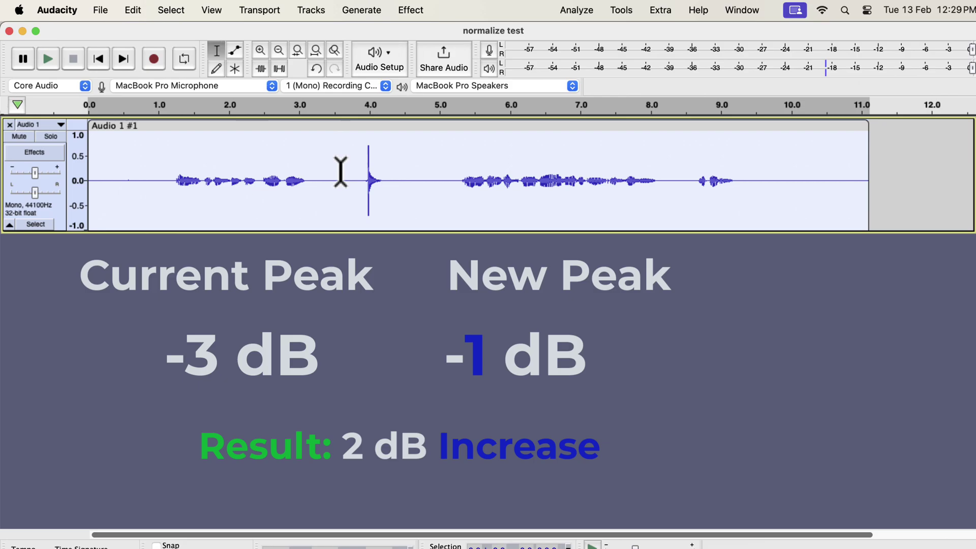
{"action": "left_click", "coordinate": [411, 11]}
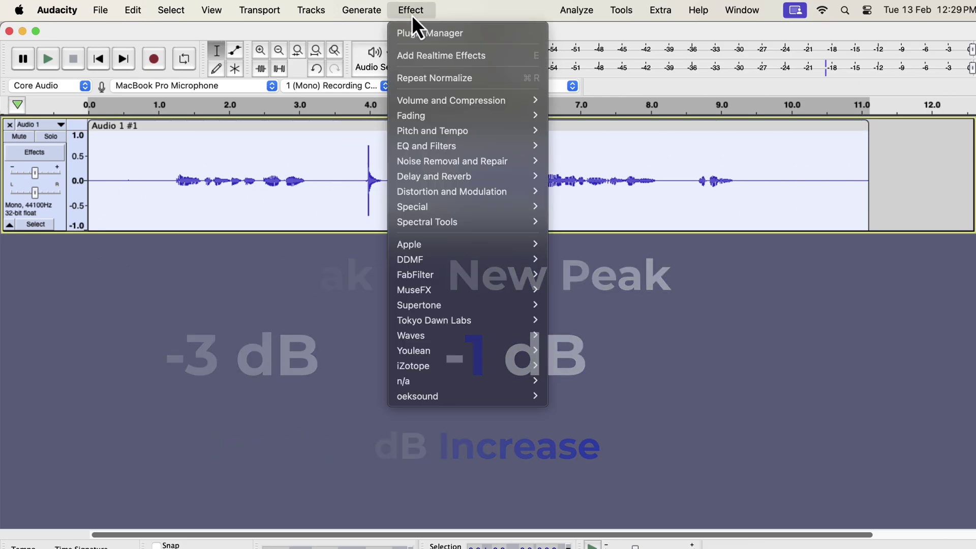
{"action": "mouse_move", "coordinate": [434, 100]}
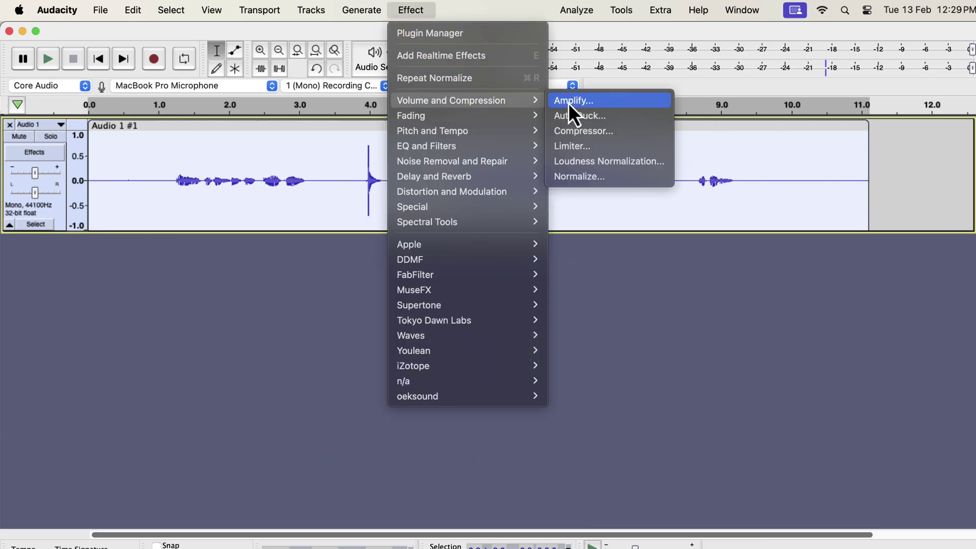
{"action": "left_click", "coordinate": [578, 178]}
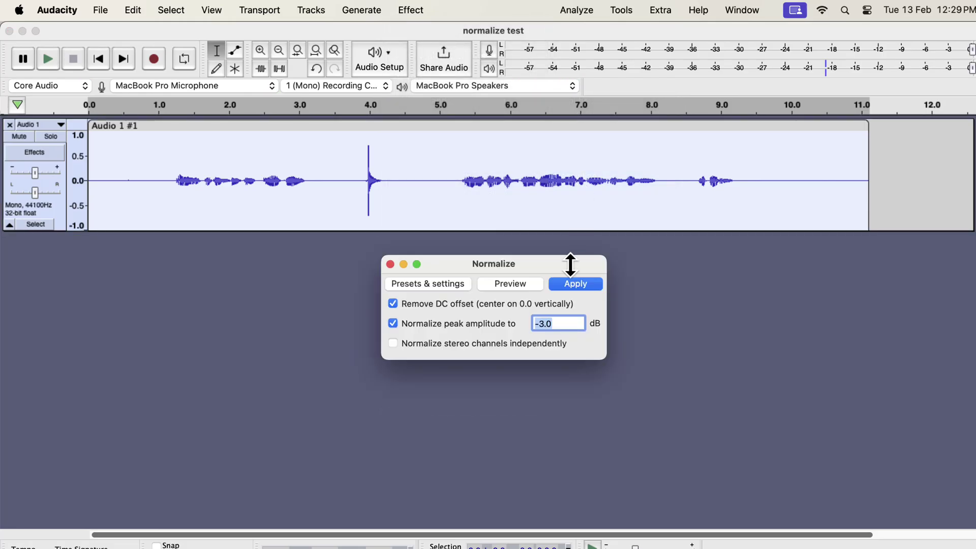
{"action": "left_click", "coordinate": [542, 324]}
{"action": "key", "text": "BackSpace"}
{"action": "type", "text": "3"}
{"action": "left_click", "coordinate": [578, 288]}
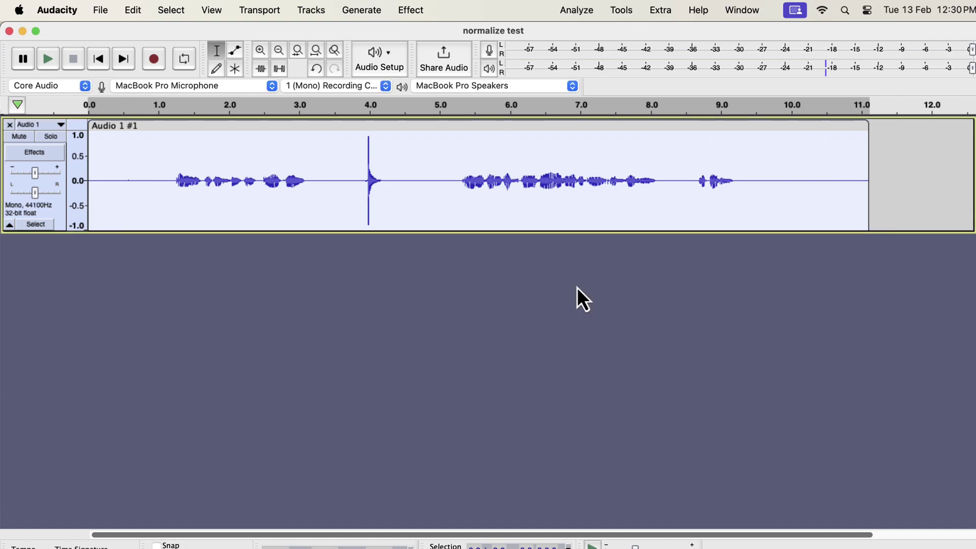
- Listen to the 4-second spike and the first speech burst (about 1.2–3.0 s)
{"action": "left_click_drag", "start_coordinate": [360, 159], "coordinate": [387, 163]}
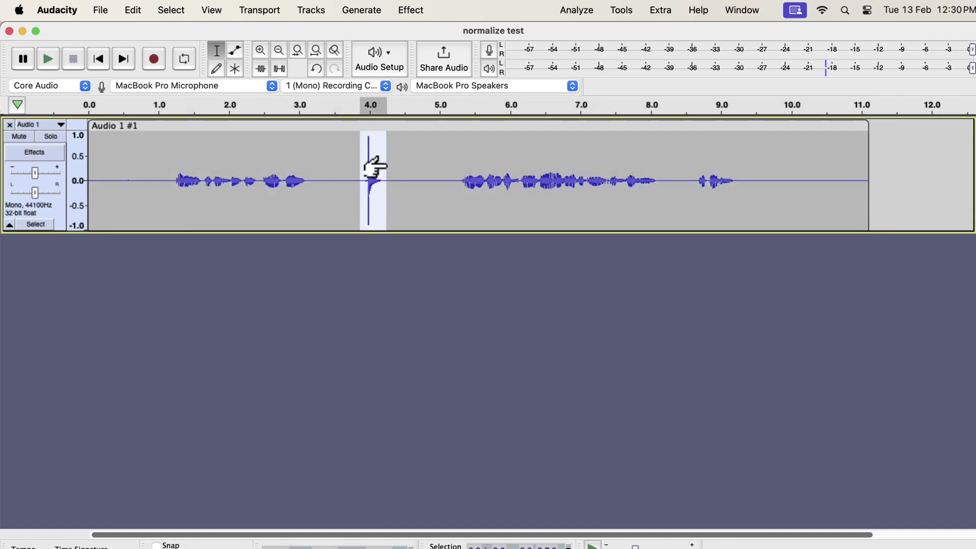
{"action": "key", "text": "space"}
{"action": "key", "text": "space"}
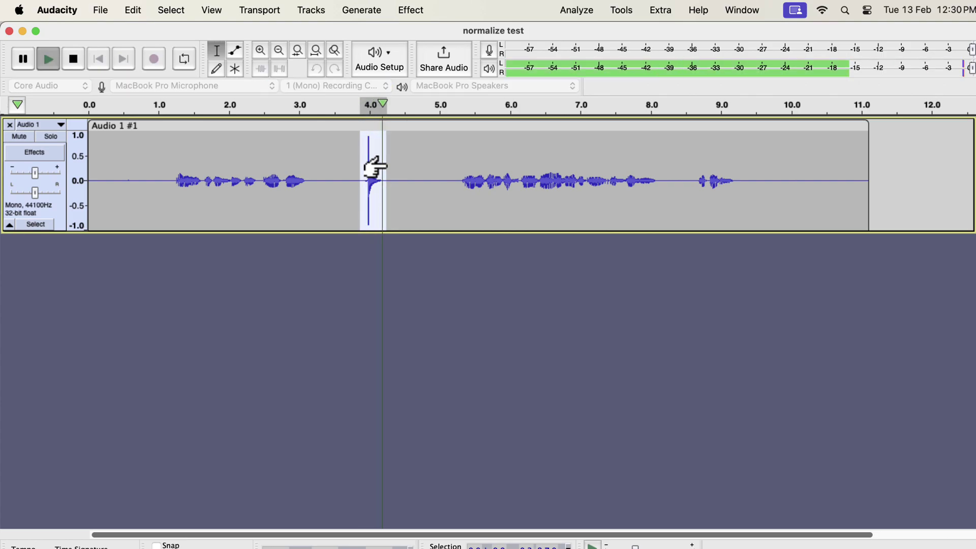
{"action": "key", "text": "space"}
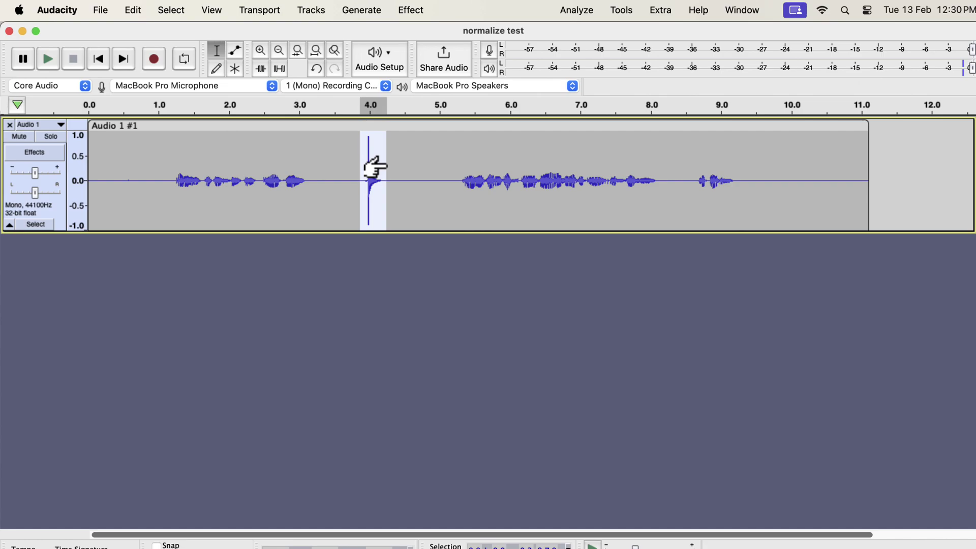
{"action": "left_click_drag", "start_coordinate": [172, 174], "coordinate": [305, 176]}
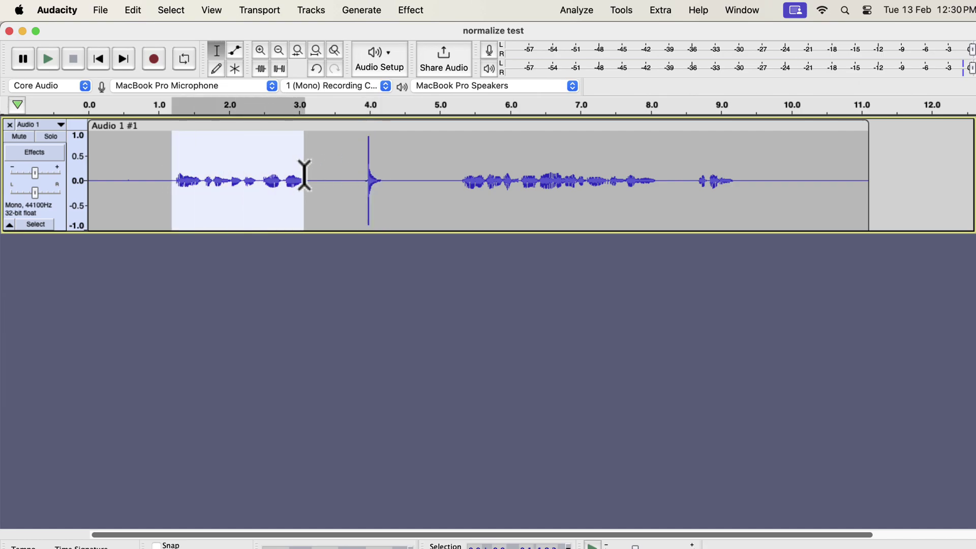
{"action": "key", "text": "space"}
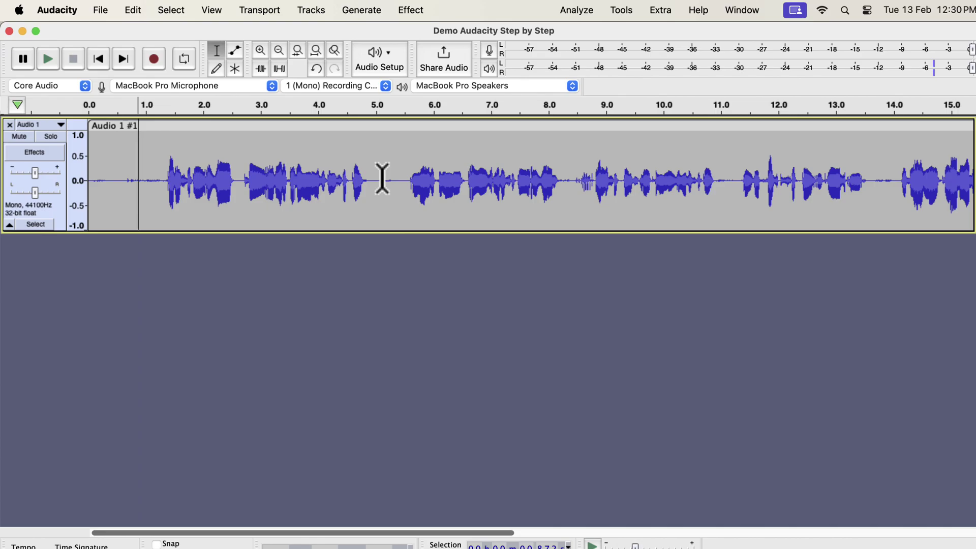
- Listen to the short pause near 5 seconds and delete it
{"action": "left_click_drag", "start_coordinate": [382, 179], "coordinate": [395, 182]}
{"action": "key", "text": "space"}
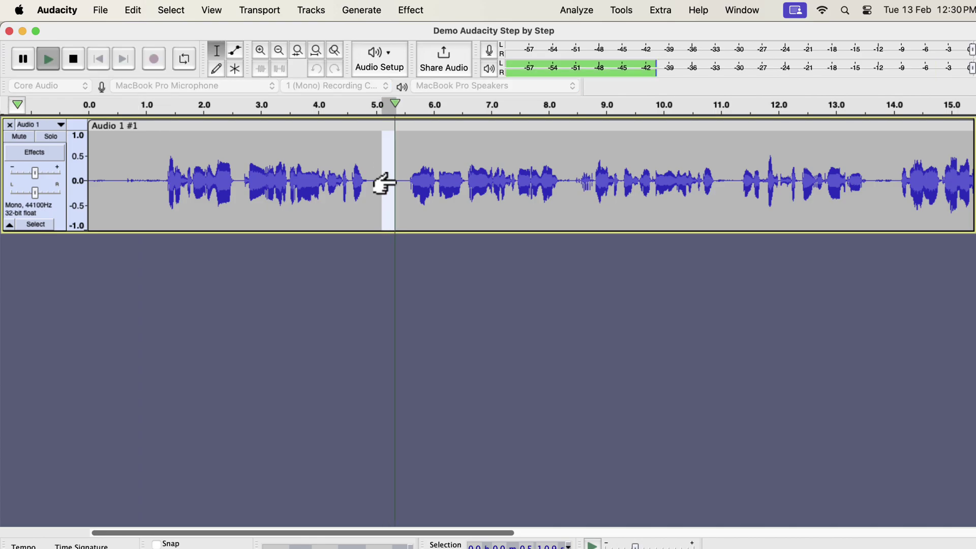
{"action": "key", "text": "Delete"}
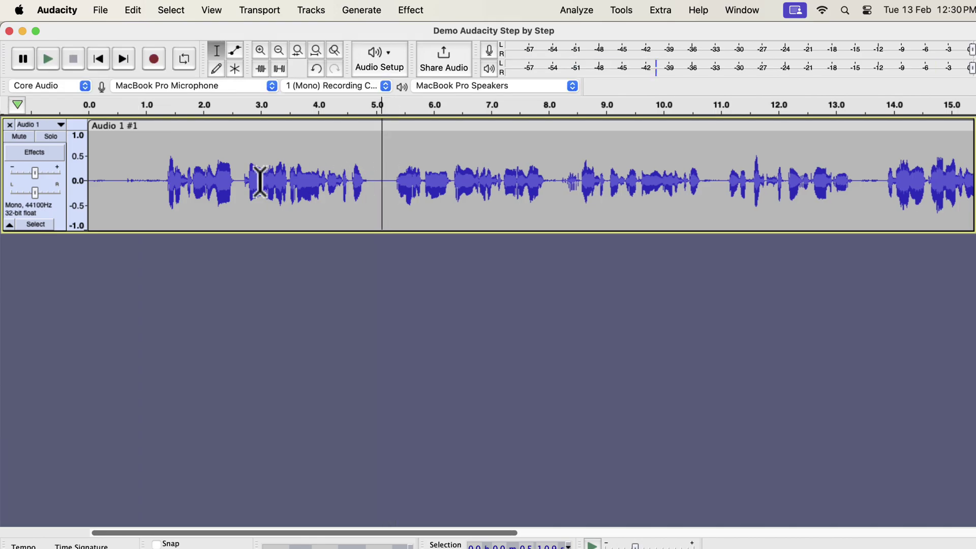
- Delete the silence before the first words and listen to the remaining noise at the start
{"action": "left_click_drag", "start_coordinate": [126, 178], "coordinate": [161, 180]}
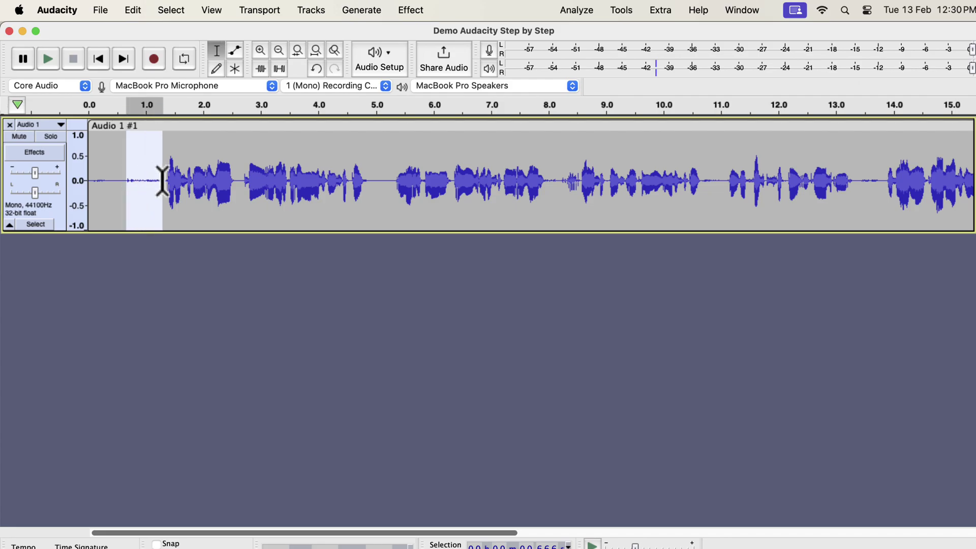
{"action": "key", "text": "Delete"}
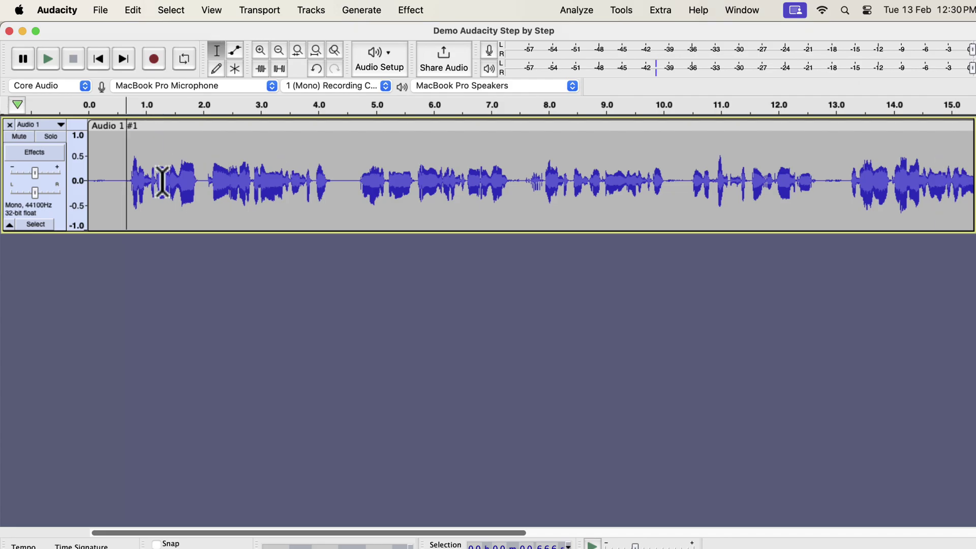
{"action": "mouse_move", "coordinate": [92, 178]}
{"action": "left_mouse_down"}
{"action": "mouse_move", "coordinate": [122, 181]}
{"action": "mouse_move", "coordinate": [84, 173]}
{"action": "left_mouse_up"}
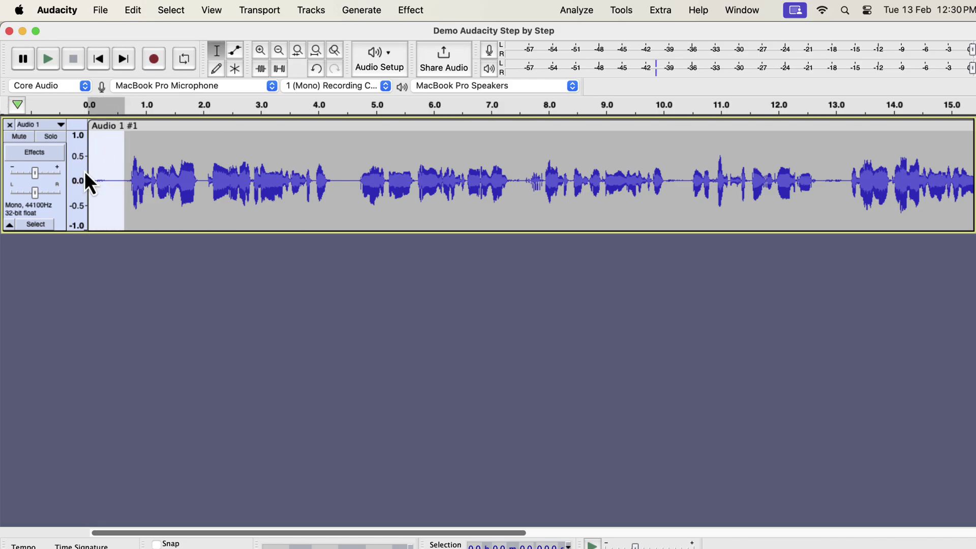
{"action": "key", "text": "space"}
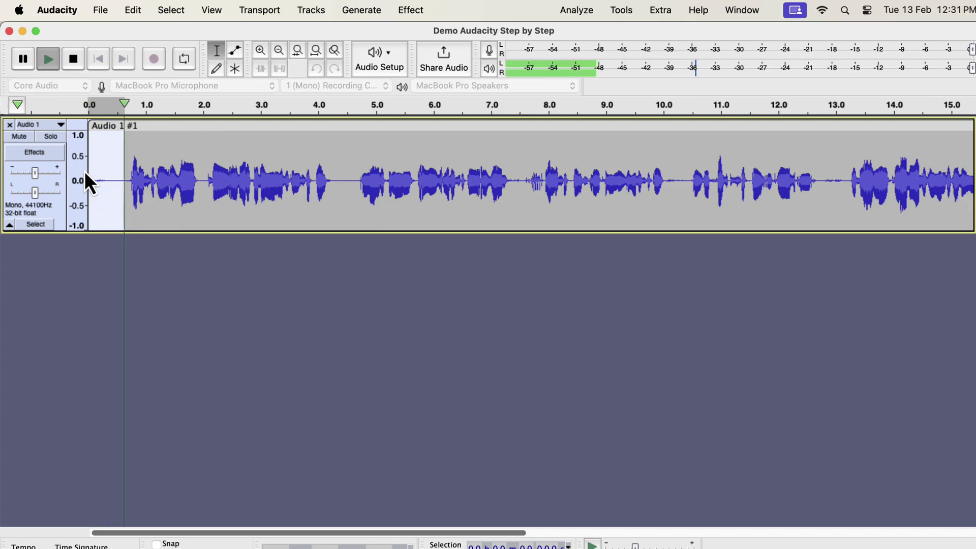
{"action": "key", "text": "space"}
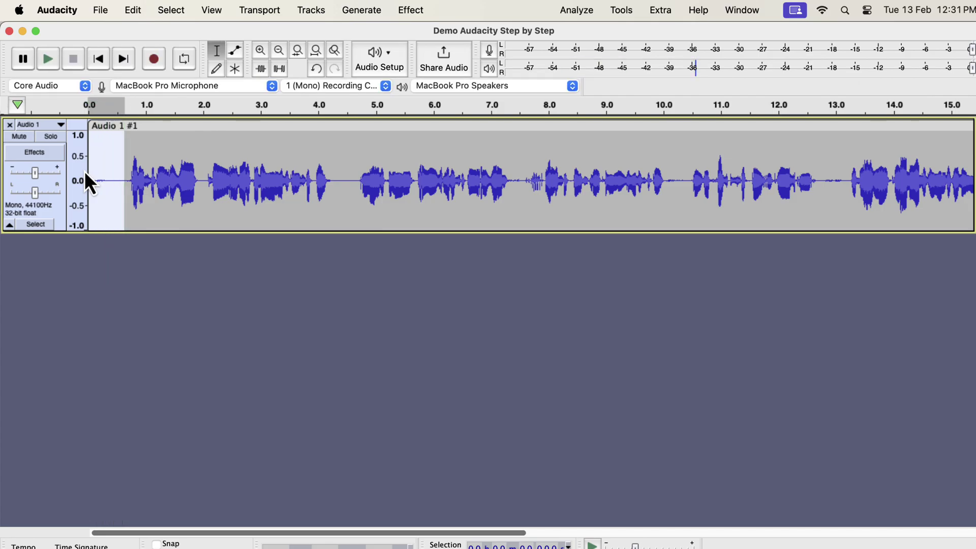
{"action": "key", "text": "space"}
- Cut the first 0.33 s of noise and play the trimmed recording from the start
{"action": "left_click", "coordinate": [107, 184]}
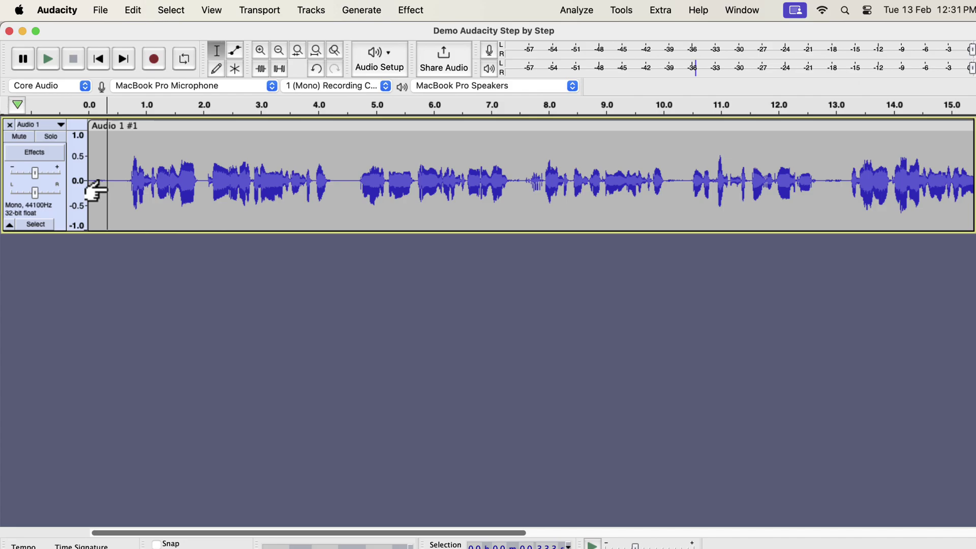
{"action": "left_click_drag", "start_coordinate": [90, 176], "coordinate": [109, 181]}
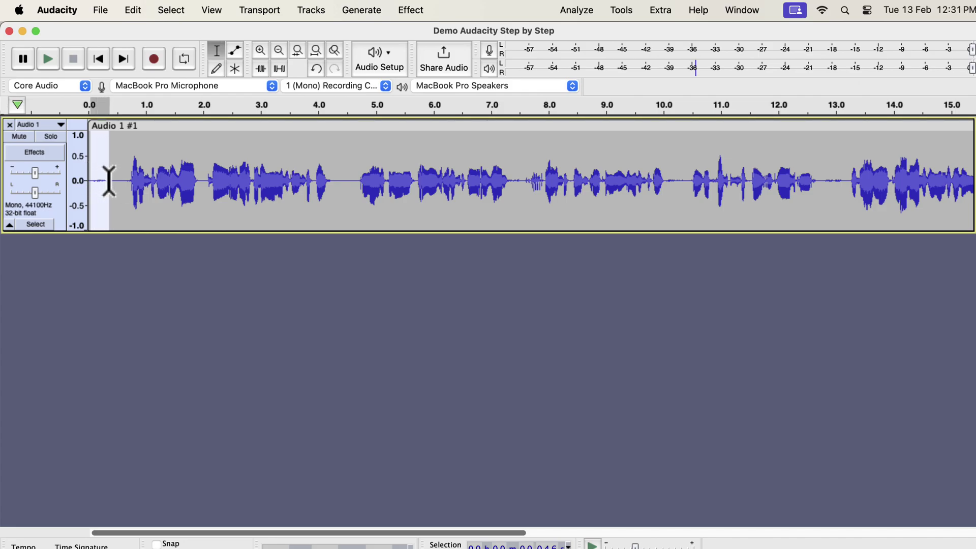
{"action": "key", "text": "Delete"}
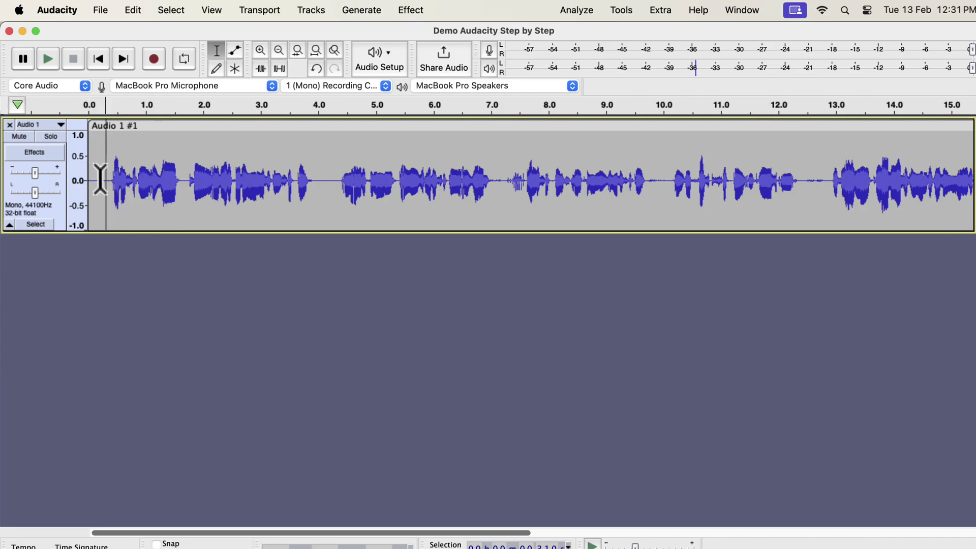
{"action": "key", "text": "space"}
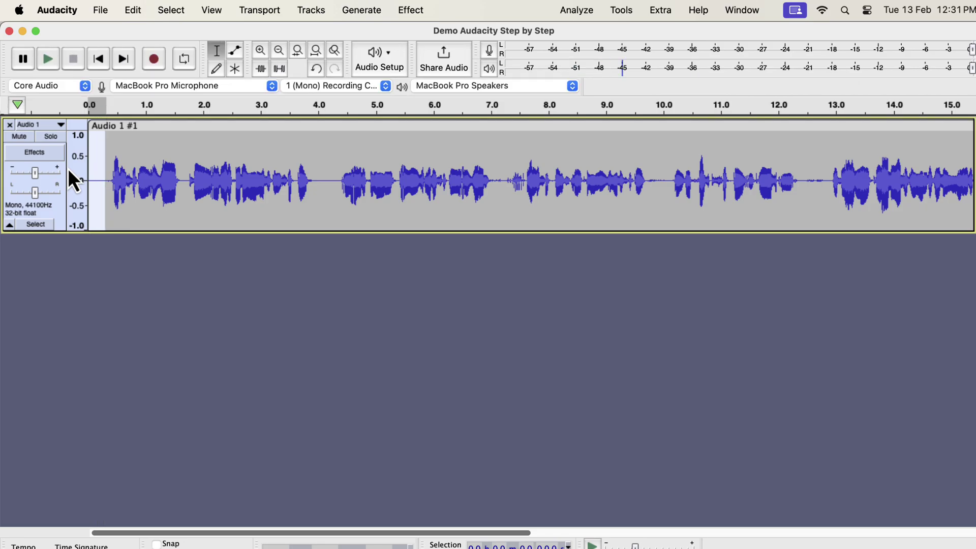